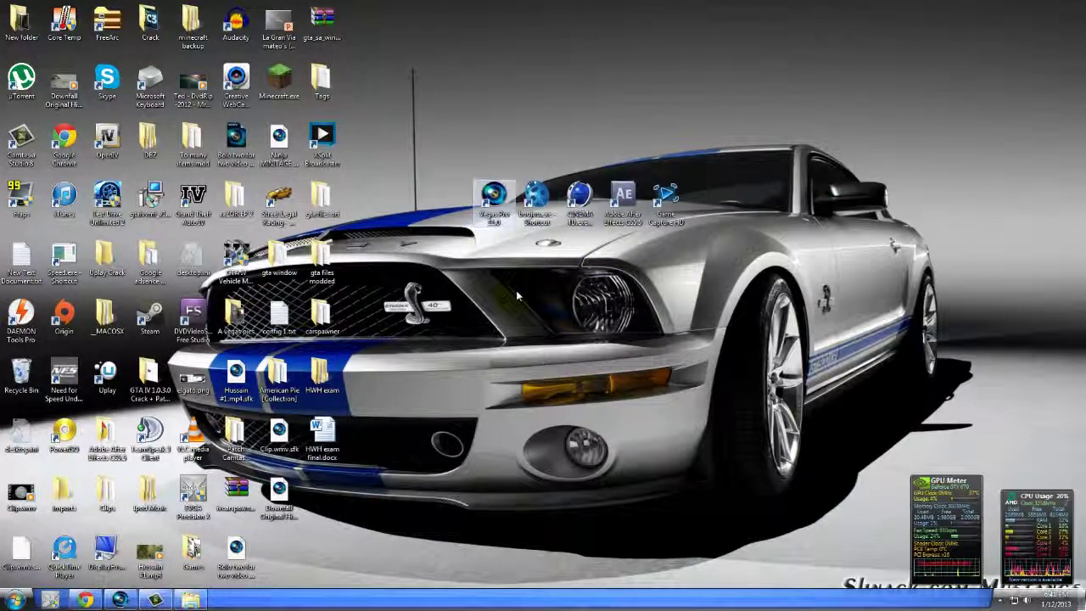
Step: Launch Fraps, allow it to make changes to the computer, and minimize its window
click(512, 216)
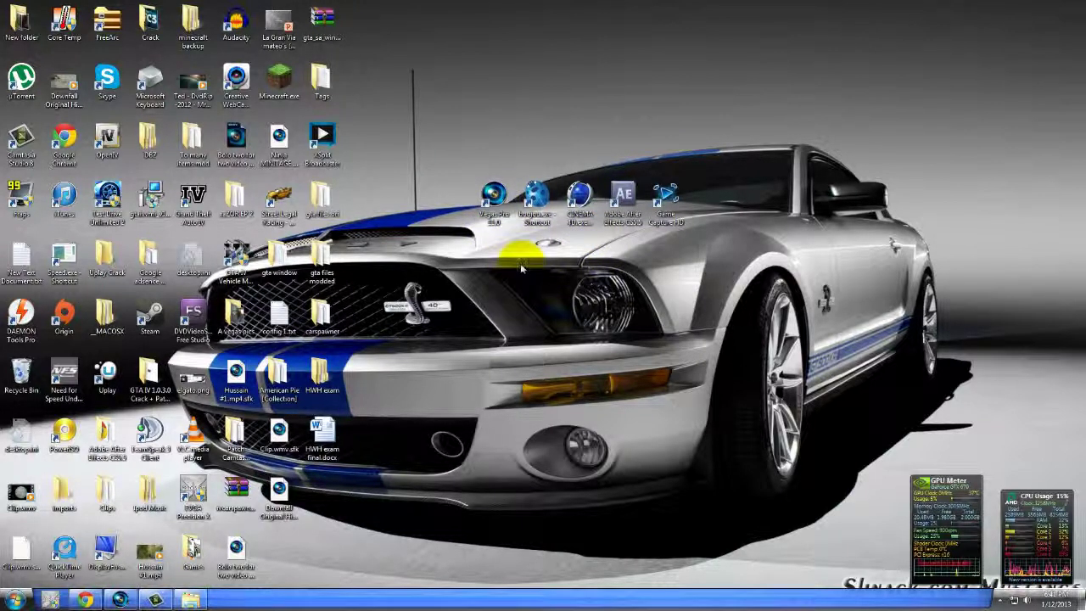
double_click(21, 200)
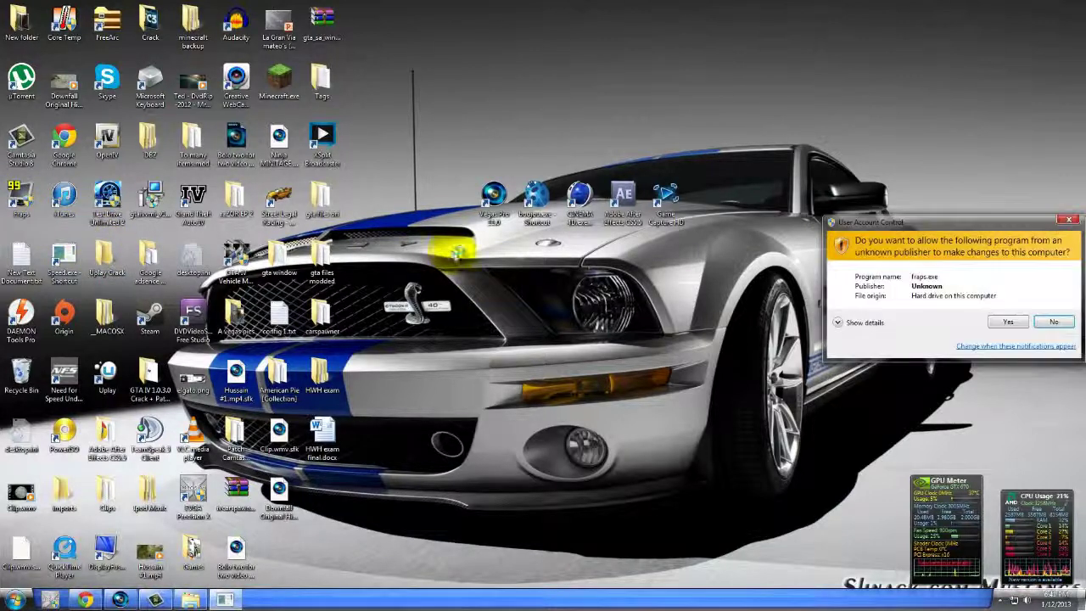
click(1010, 322)
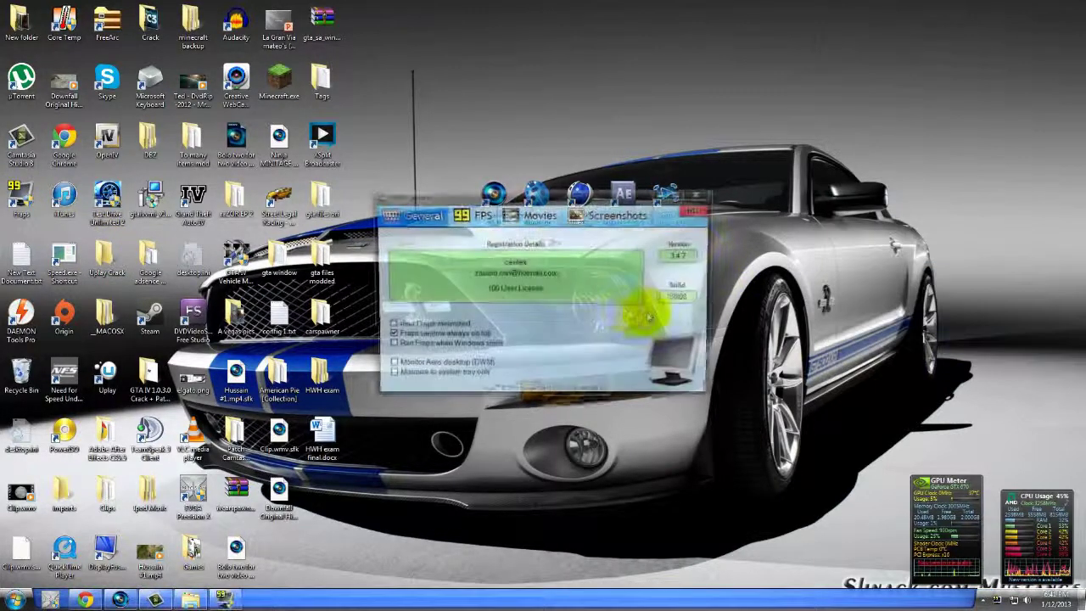
drag(500, 197, 488, 178)
click(687, 175)
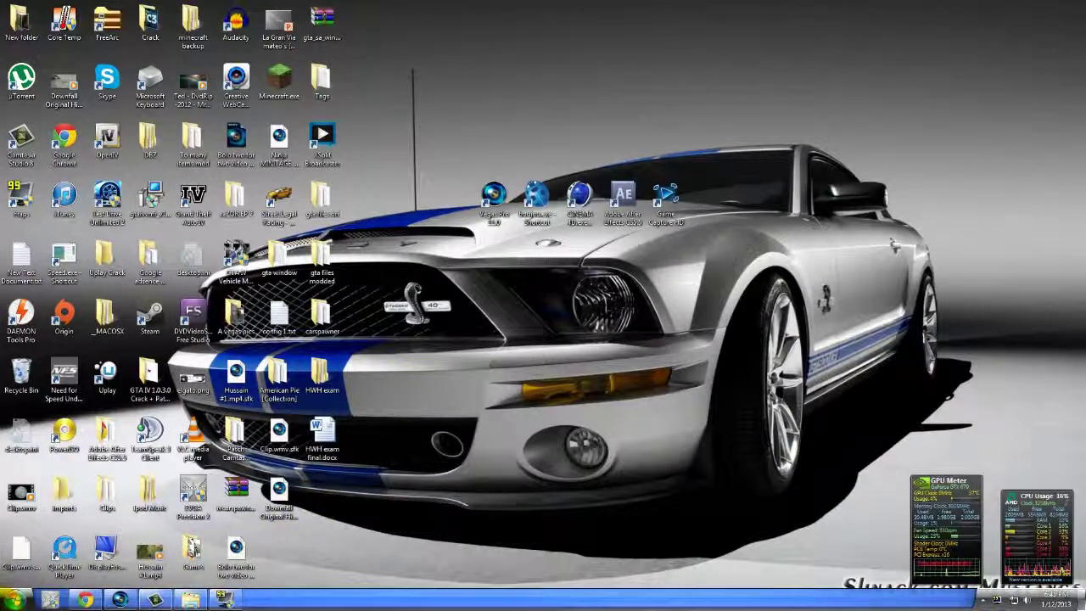
click(15, 600)
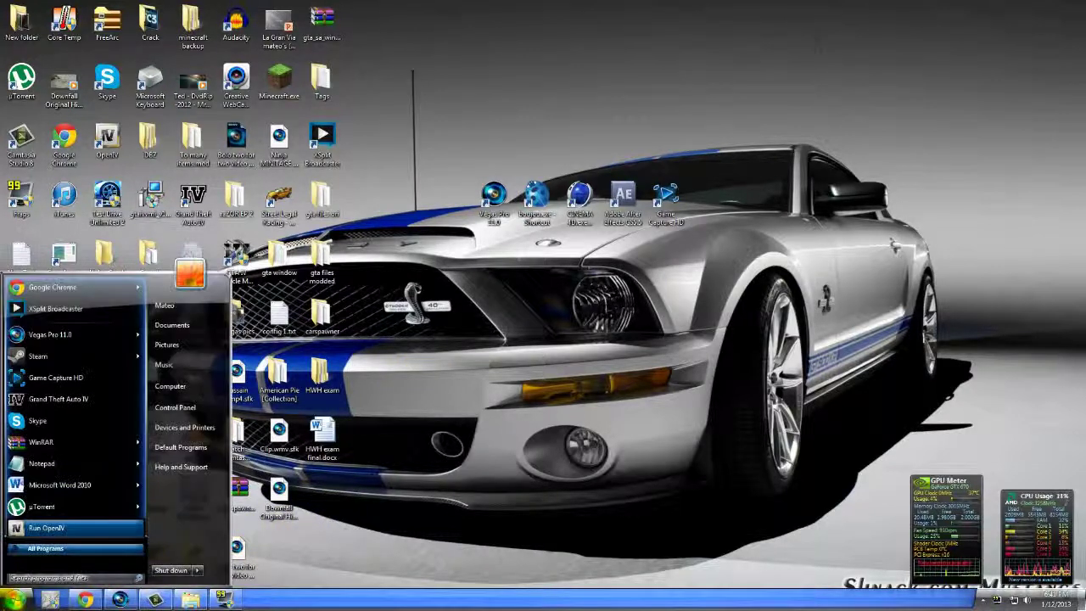
click(15, 601)
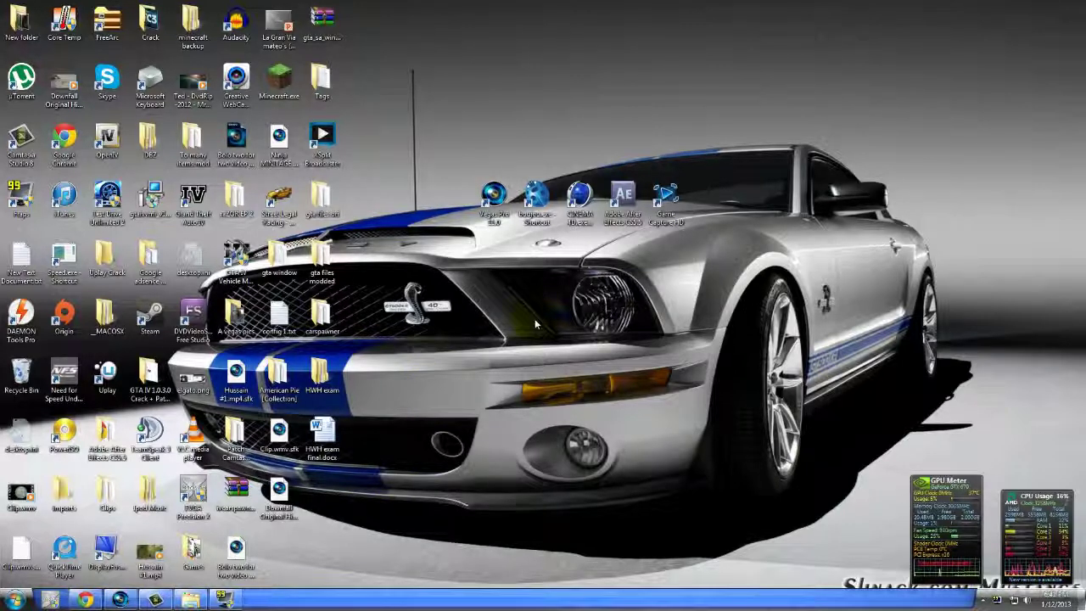
click(120, 600)
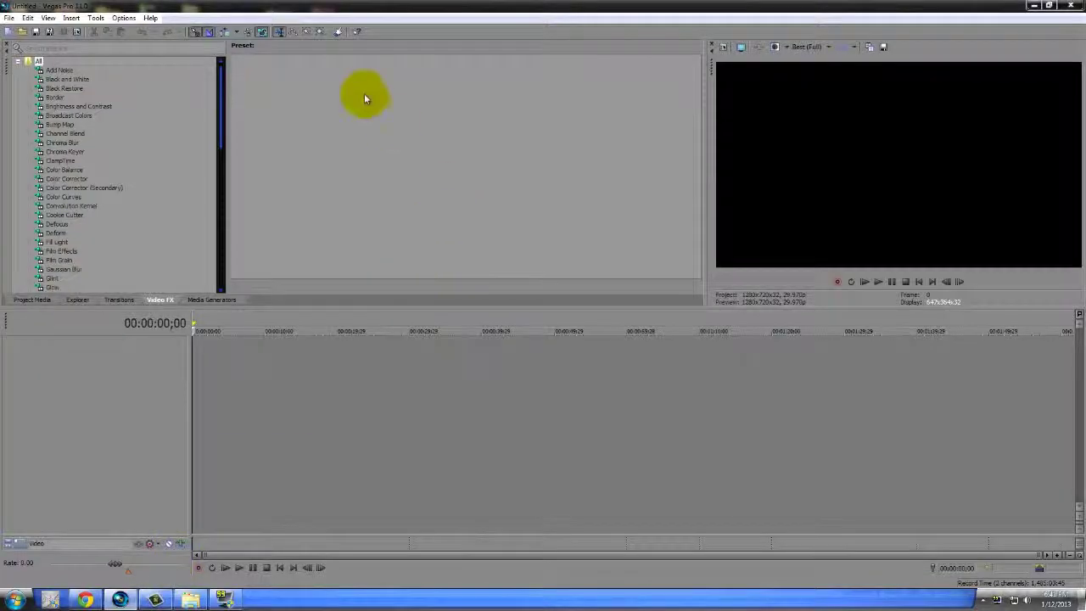
click(1034, 5)
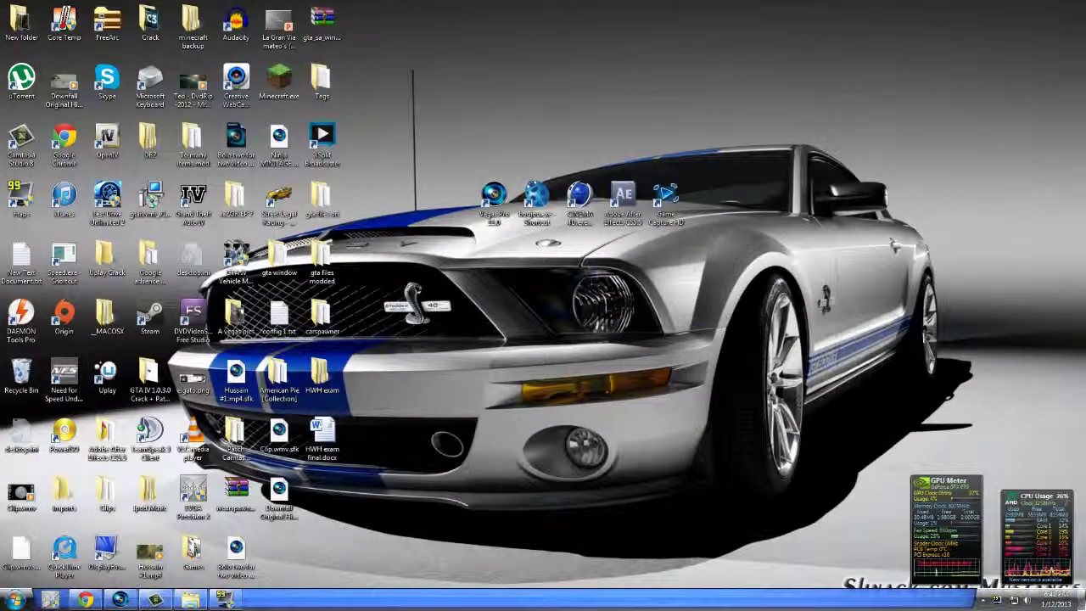
Step: Open the folder of recorded videos and select the two t6mp AVI gameplay clips
click(190, 600)
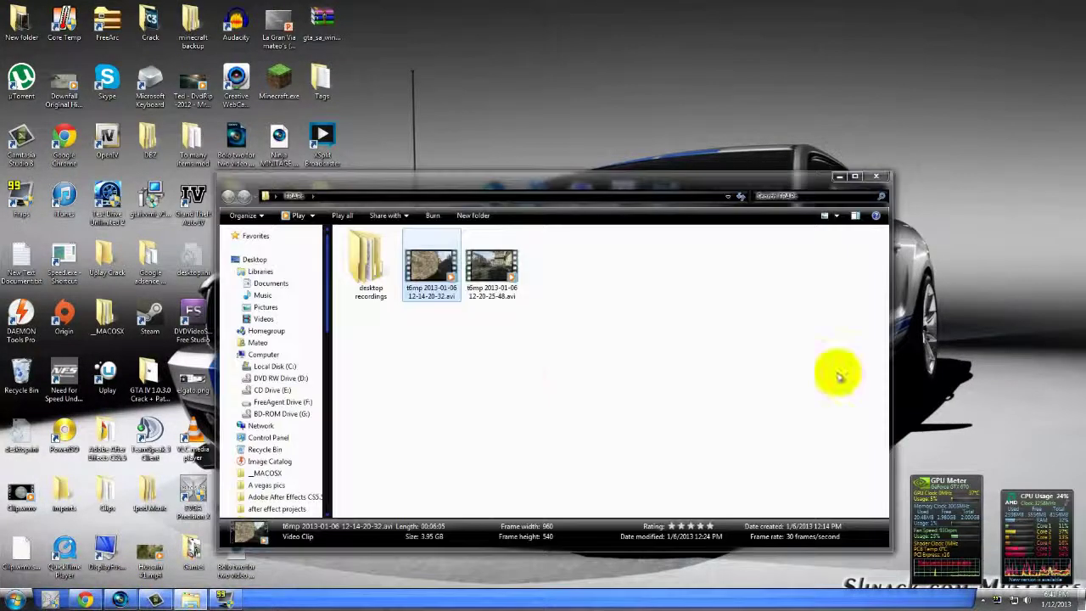
click(420, 275)
drag(419, 381, 515, 254)
mouse_move(428, 274)
mouse_down()
mouse_move(434, 384)
mouse_move(431, 270)
mouse_up()
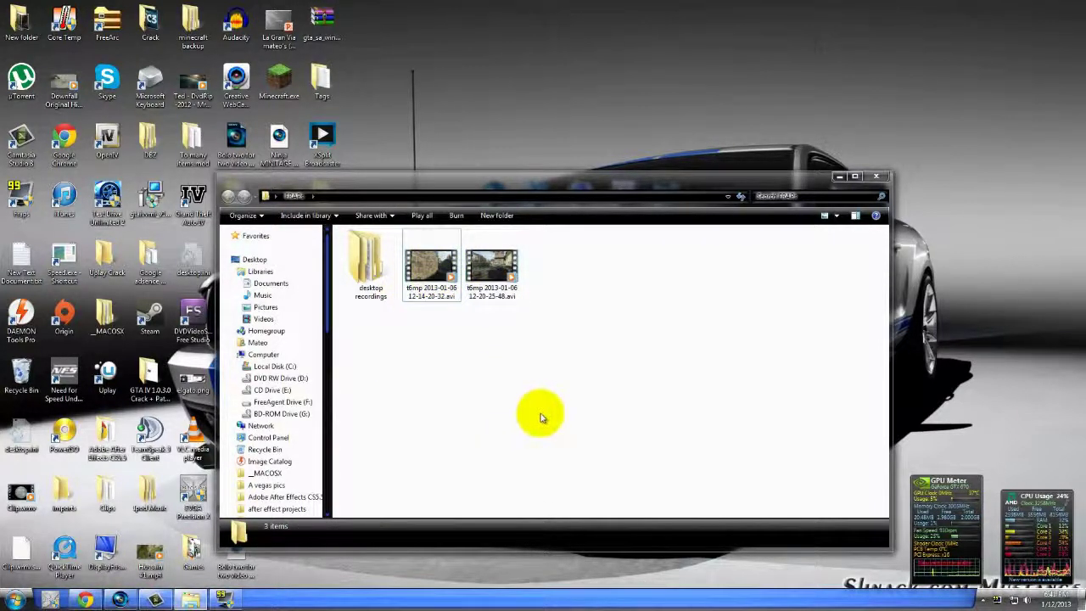
drag(584, 376, 428, 252)
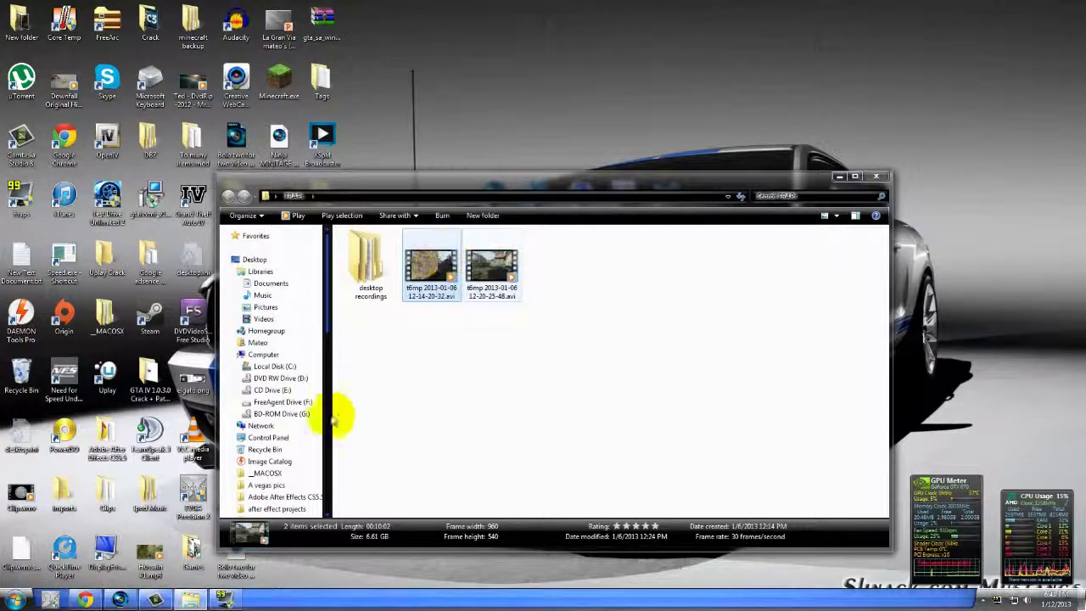
click(119, 600)
click(191, 600)
drag(465, 178, 967, 200)
drag(776, 293, 213, 429)
drag(798, 228, 376, 235)
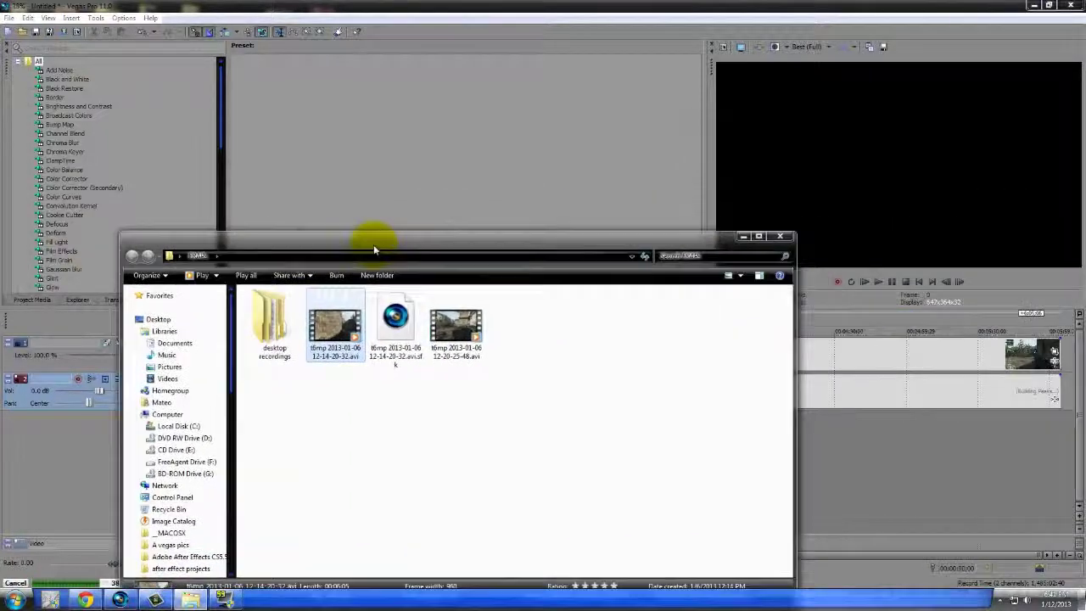
click(736, 246)
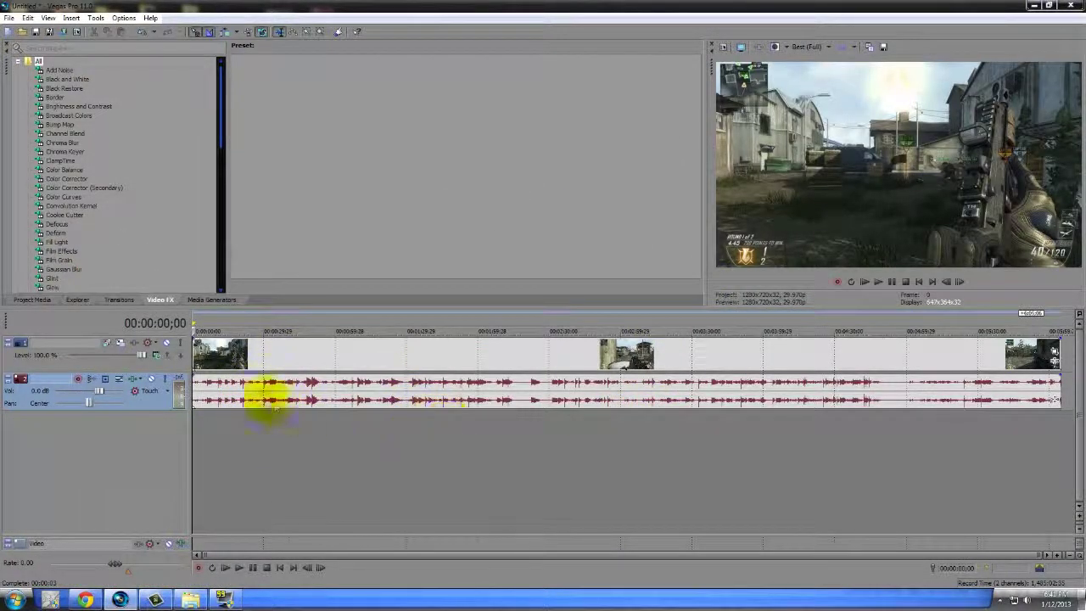
Step: Split the gameplay clip's video and audio at 00:00:32;08
click(530, 360)
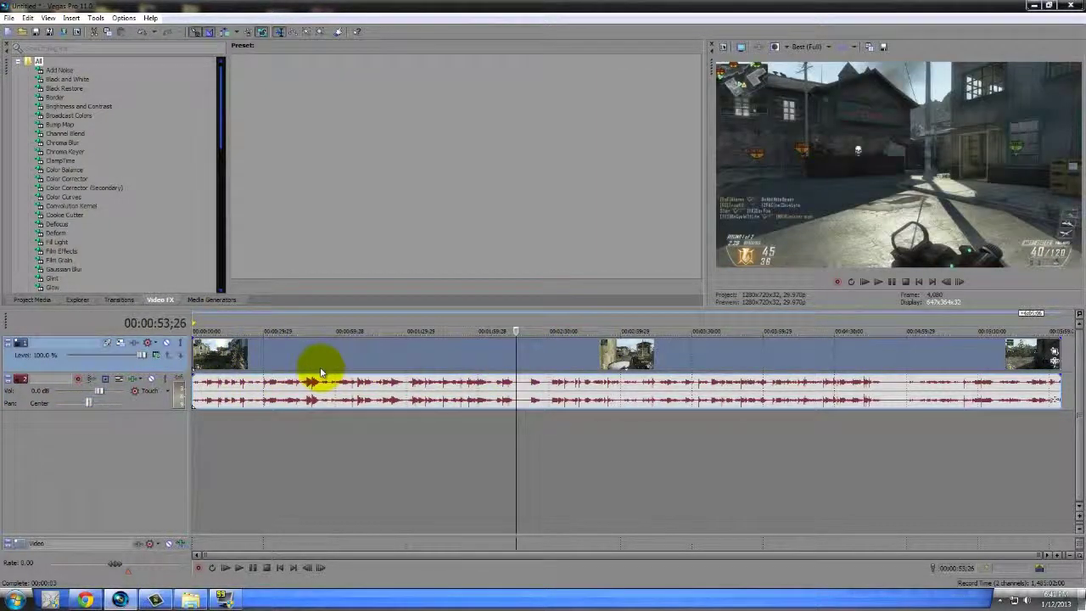
click(320, 367)
click(268, 362)
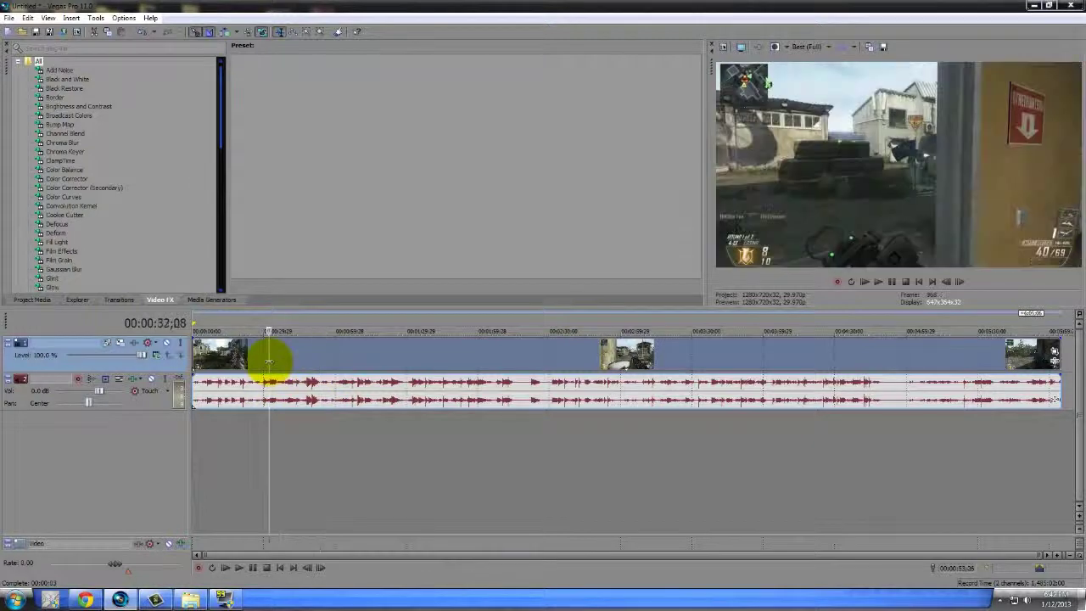
key(s)
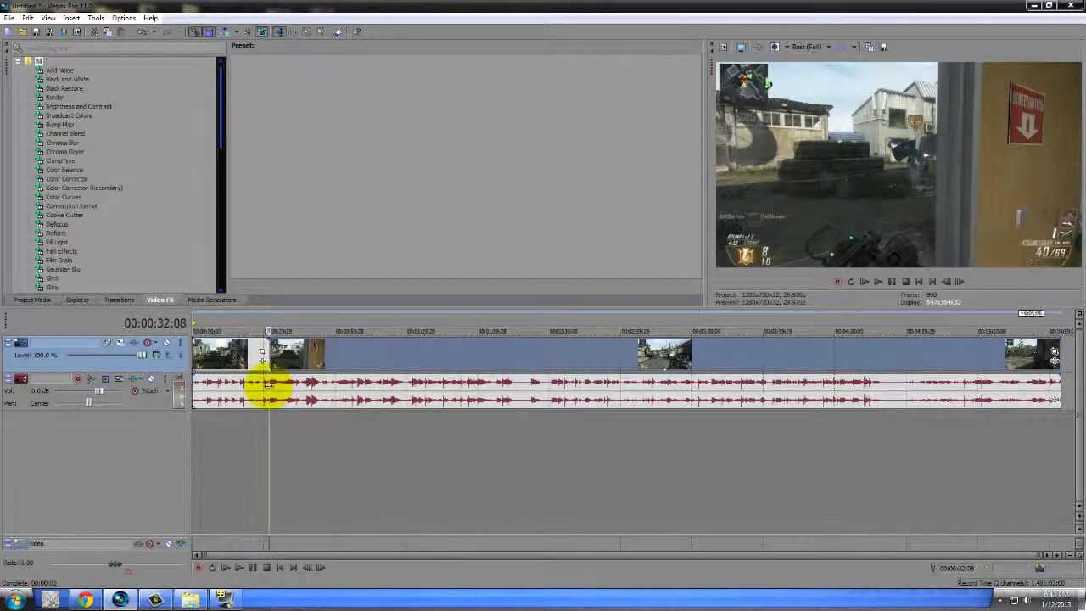
click(268, 382)
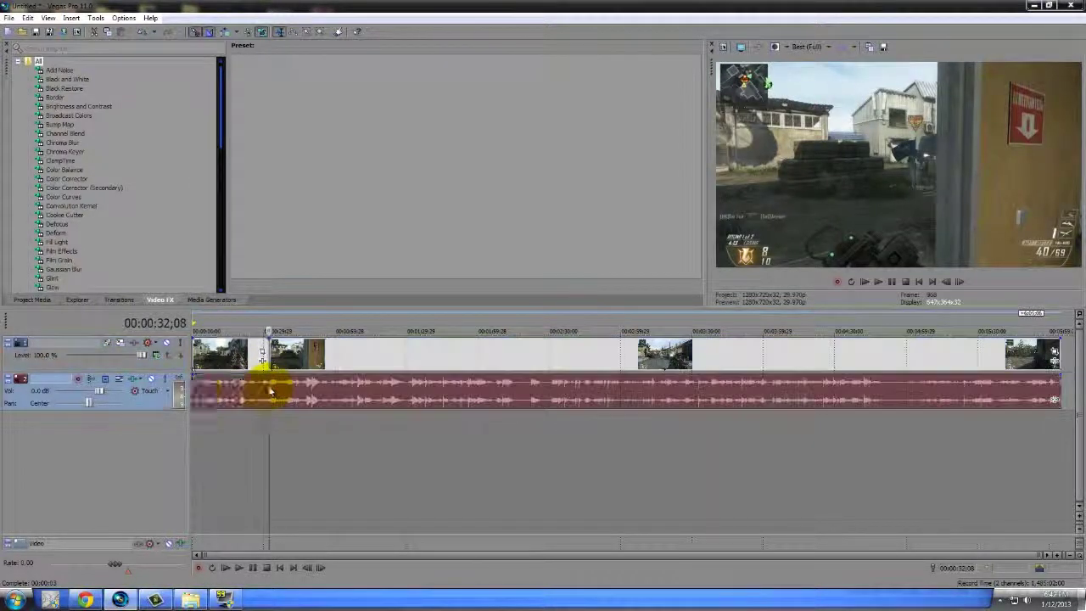
Step: Delete the video and audio segments after the split and return the playhead to the start
click(306, 360)
key(Delete)
click(341, 398)
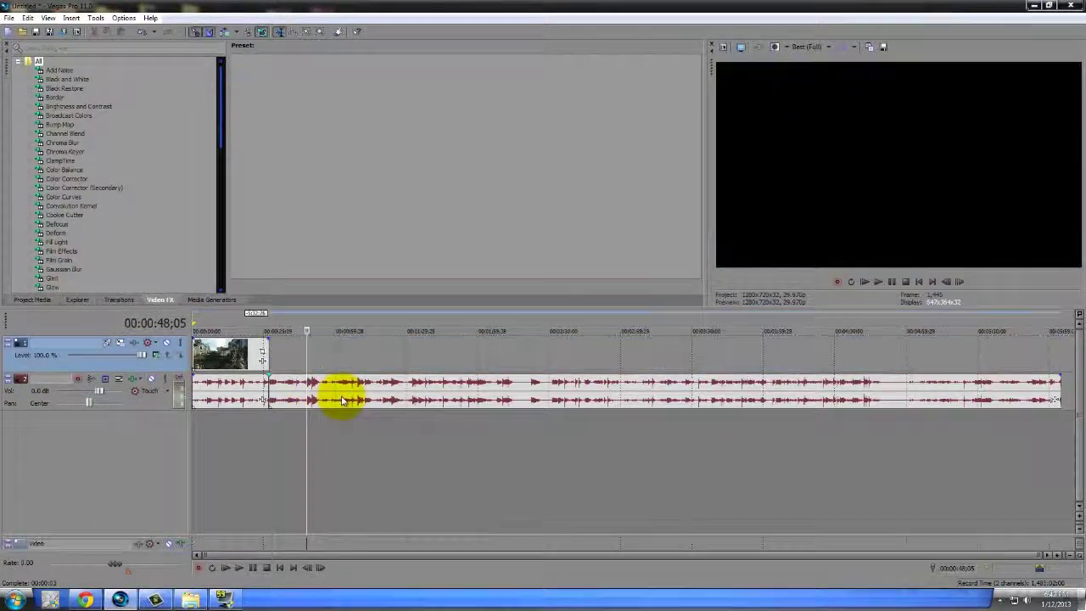
key(Delete)
click(279, 568)
Step: Check the trimmed clip at several timeline positions and return the playhead to the start
click(231, 392)
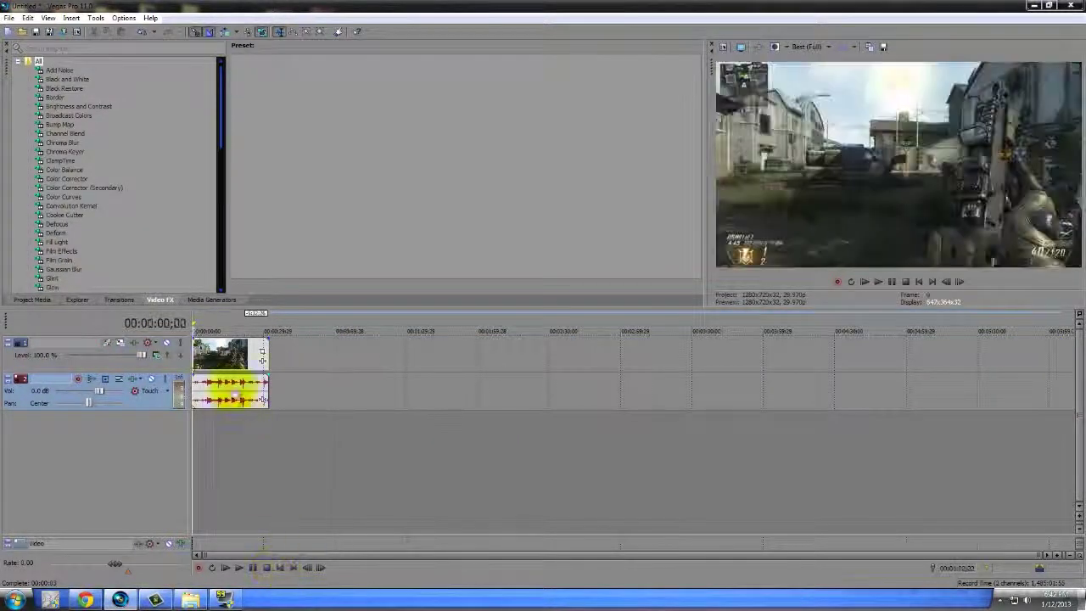
click(265, 351)
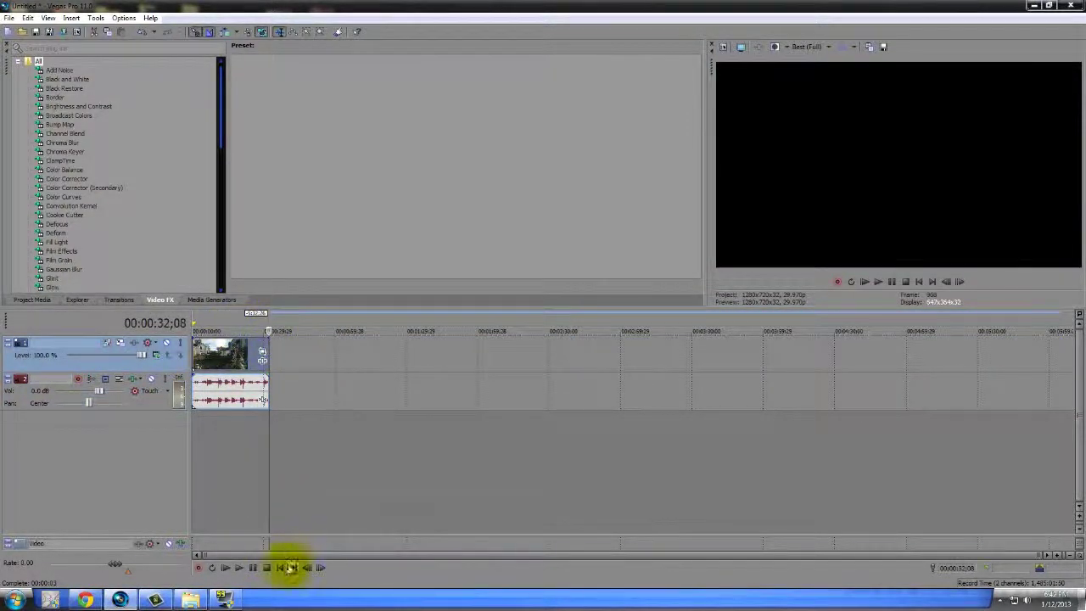
click(281, 566)
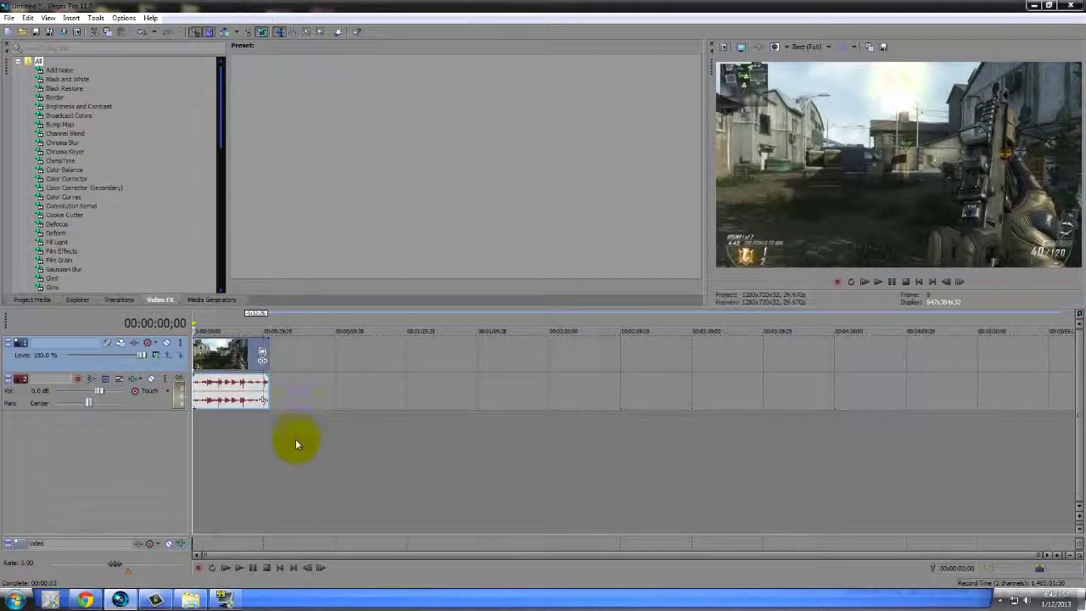
click(253, 569)
click(253, 569)
click(242, 360)
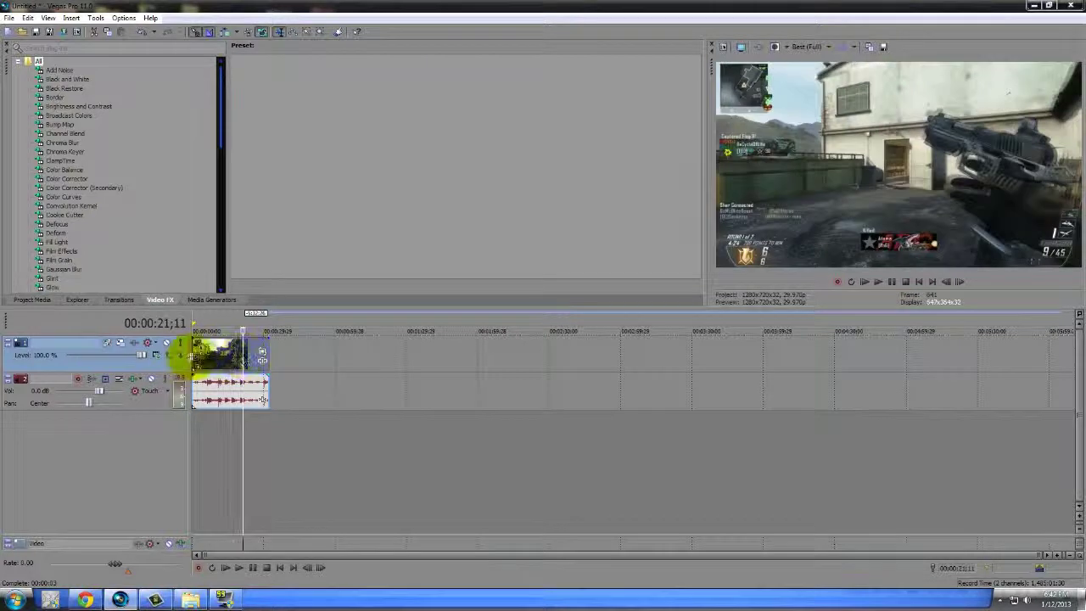
key(ctrl+Home)
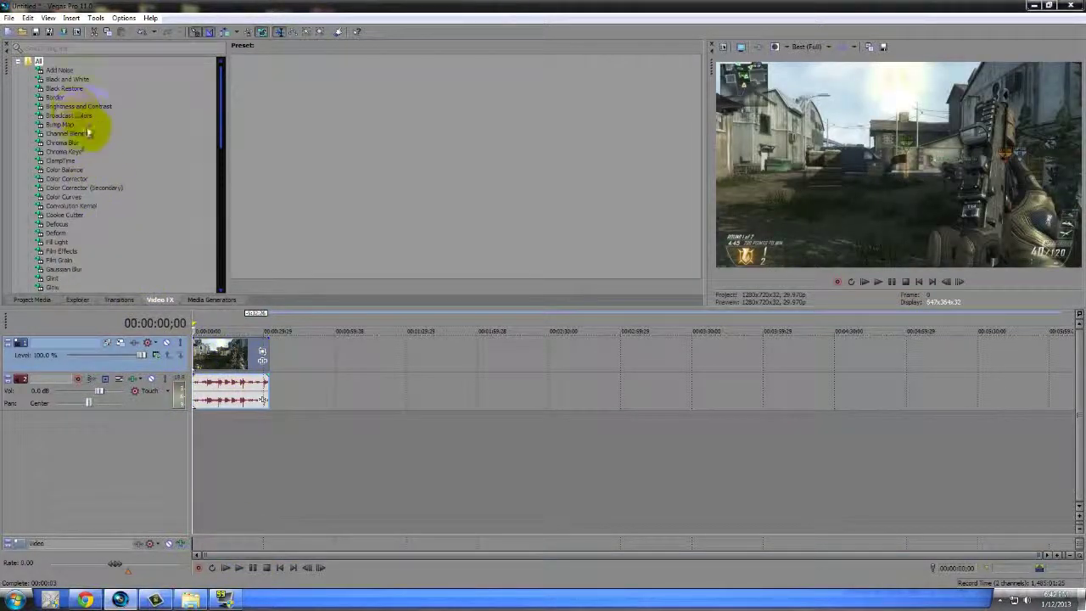
Step: Apply the Color Corrector effect with the Red Midtones preset to the video clip and close the effect settings
click(73, 178)
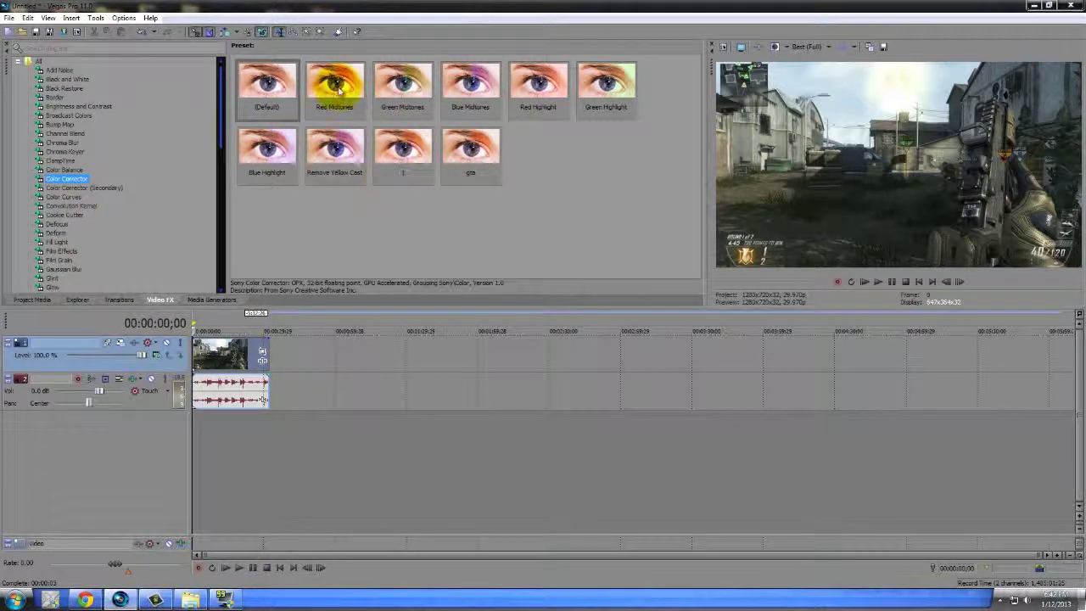
drag(339, 106, 212, 354)
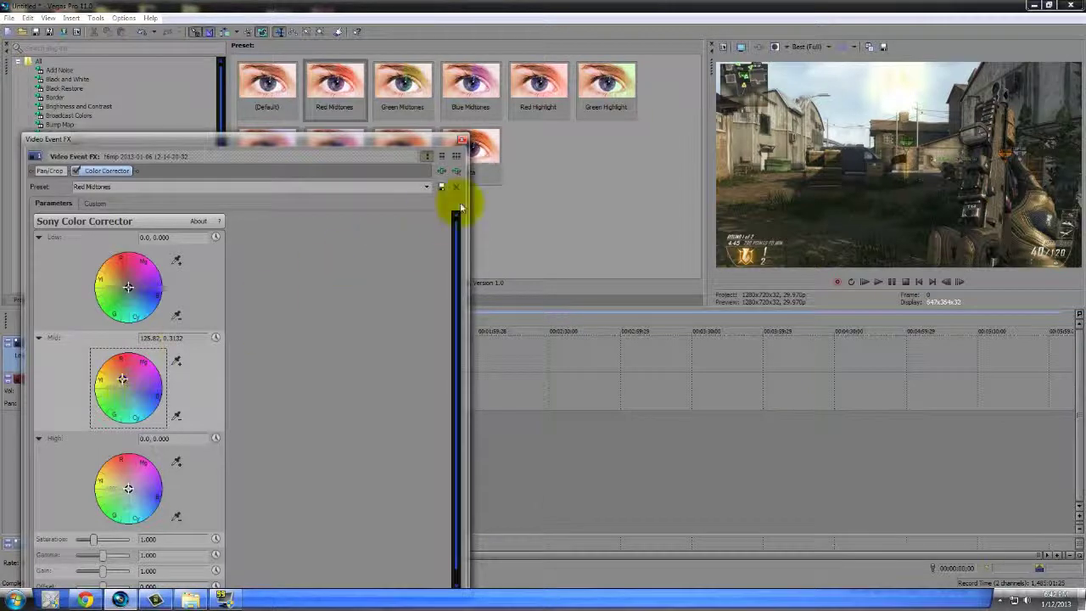
click(462, 139)
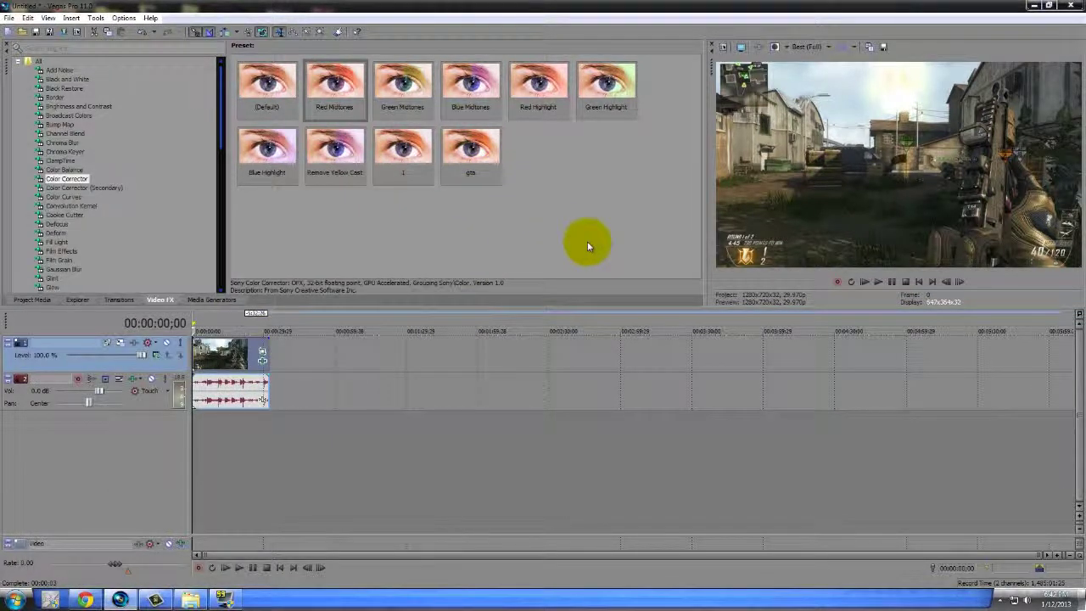
Step: Set the video preview quality to Preview (Half) and play the first few seconds of the clip
click(813, 48)
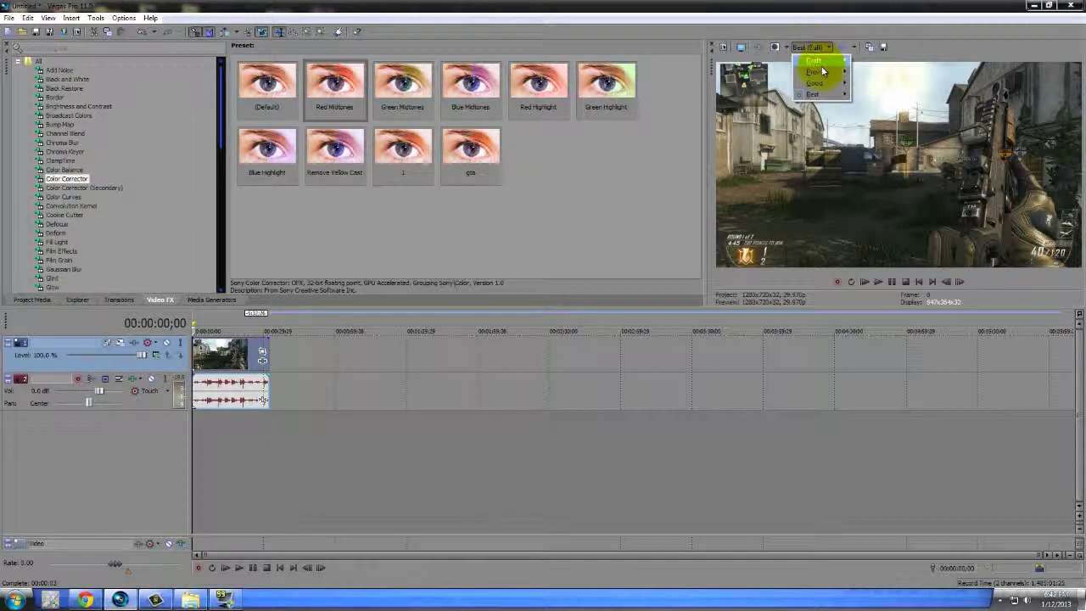
click(883, 99)
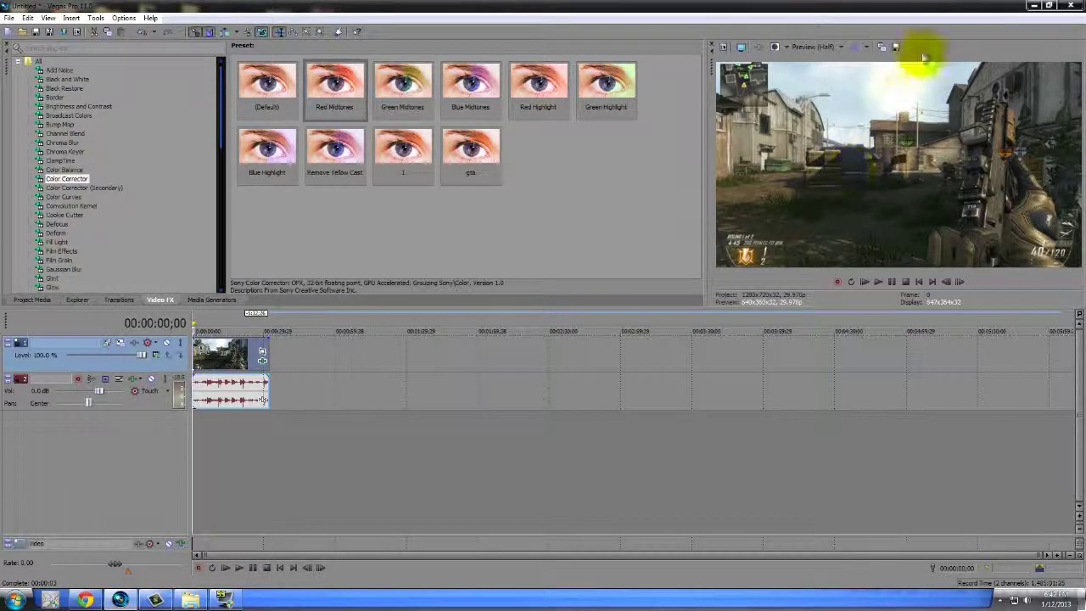
click(815, 47)
mouse_move(820, 78)
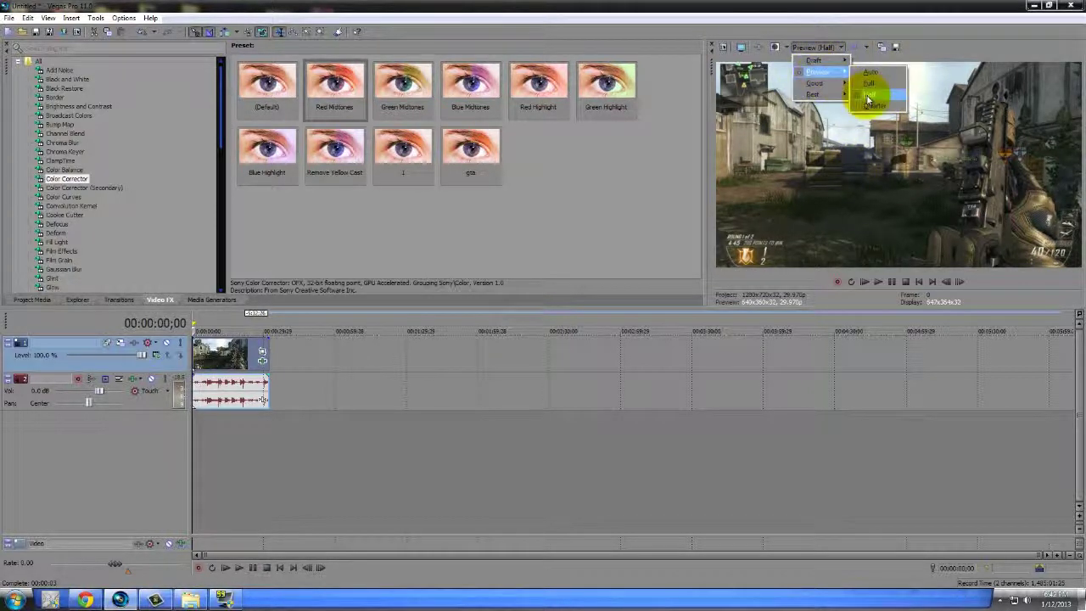
click(866, 95)
click(251, 574)
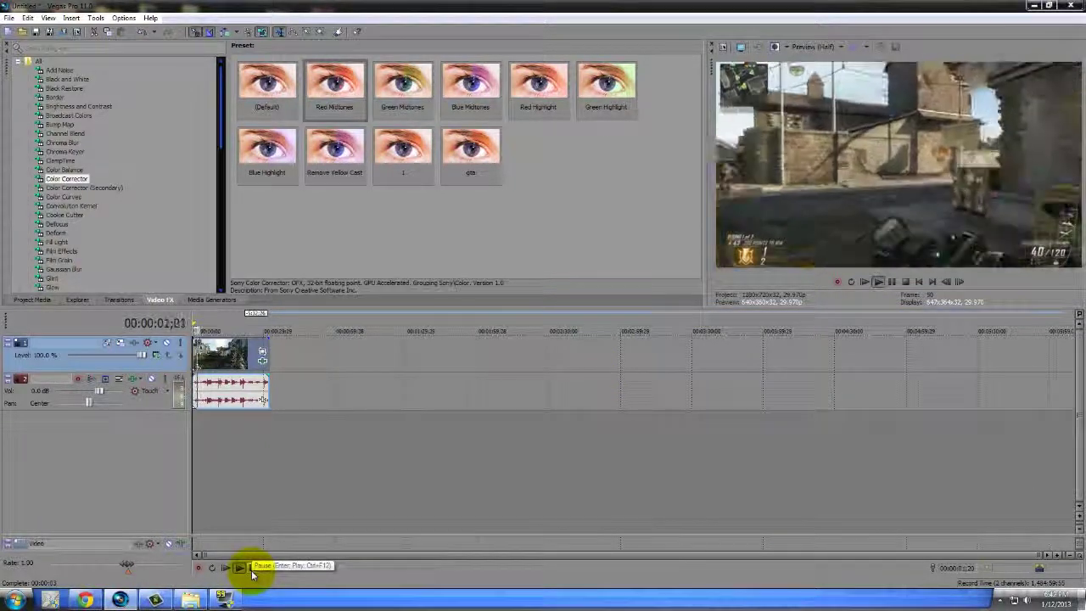
click(253, 568)
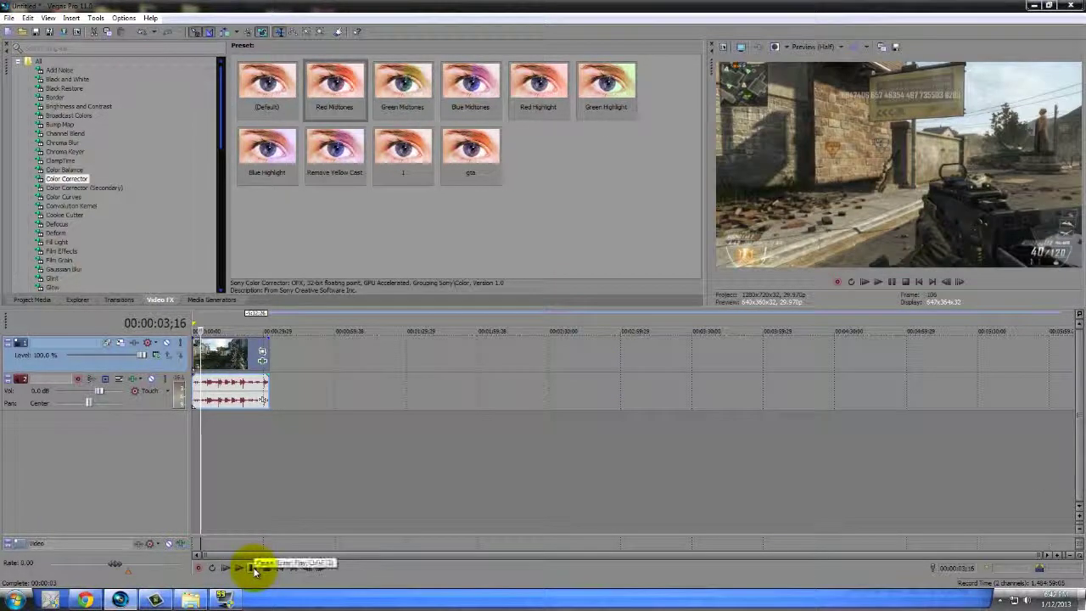
Step: Set the video preview quality to Best (Full), play a few seconds of the clip and return to the start
click(806, 46)
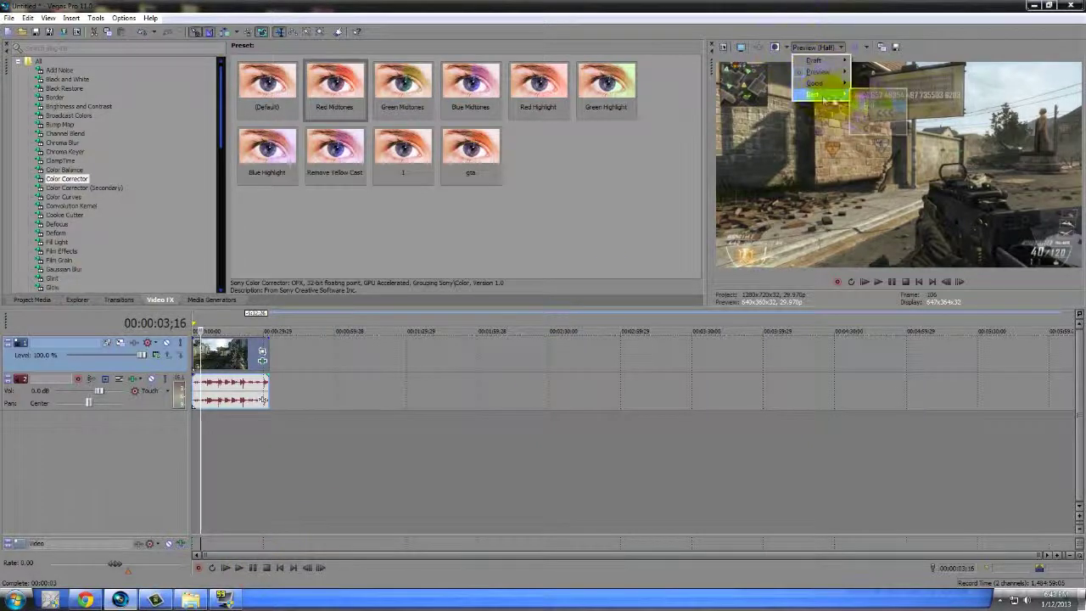
click(870, 96)
click(254, 568)
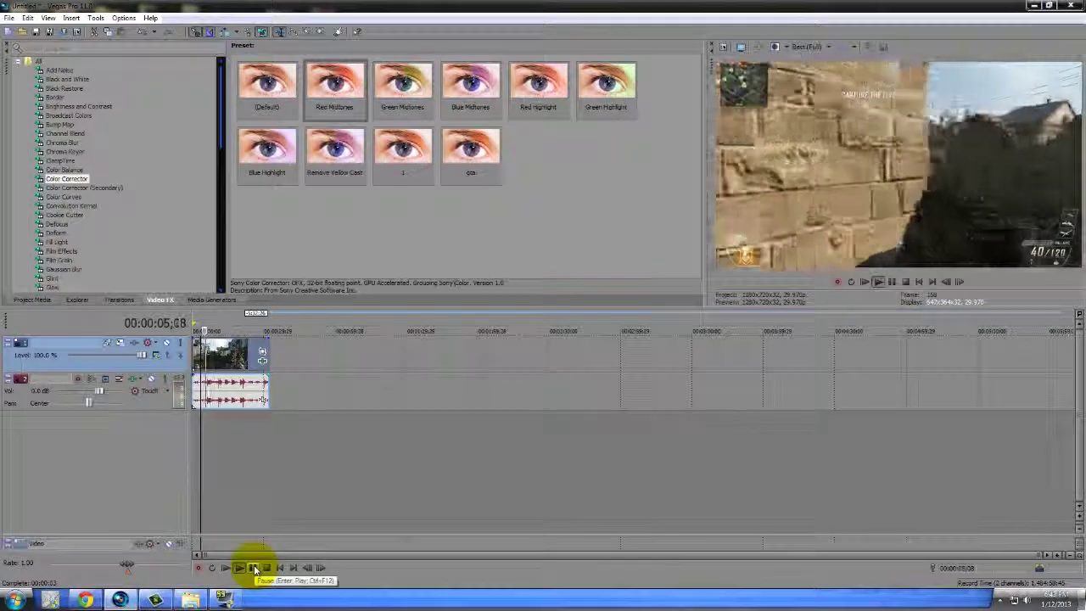
click(252, 569)
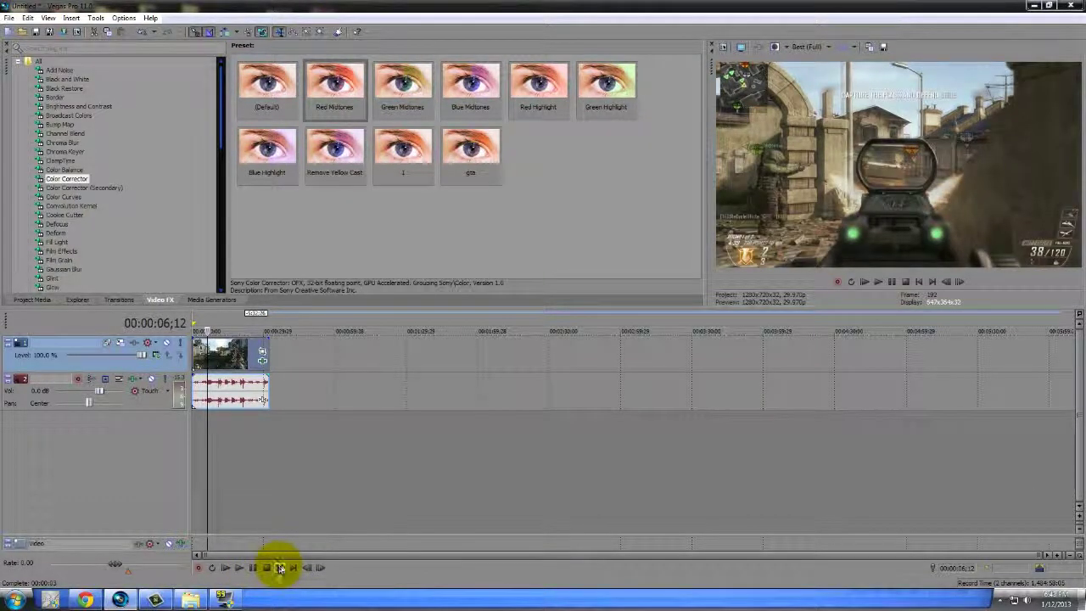
click(278, 568)
Step: Set the video preview quality to Preview (Half)
click(813, 46)
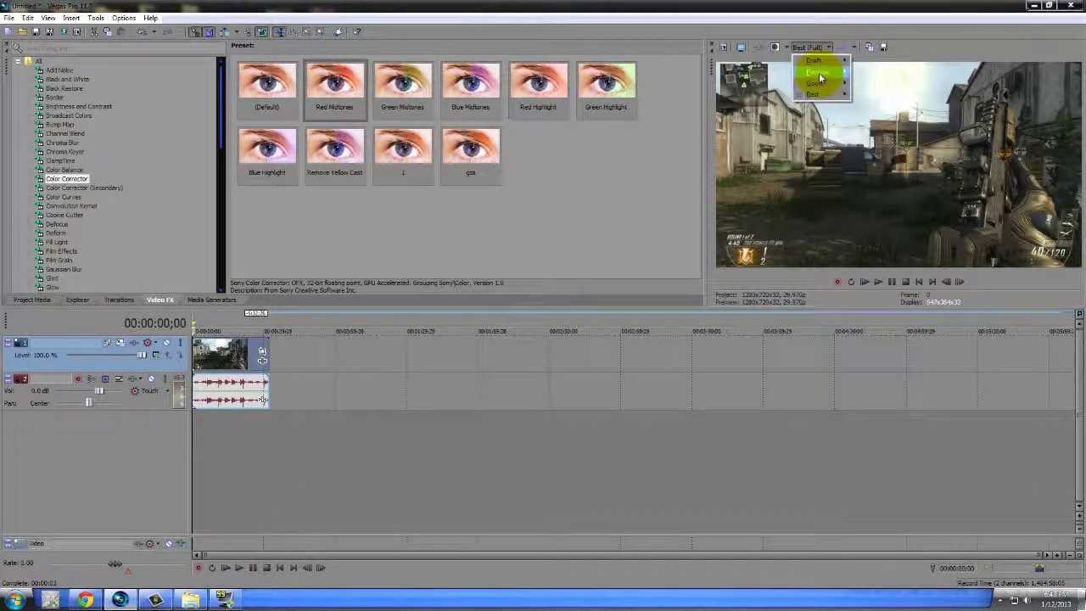
mouse_move(818, 73)
click(876, 95)
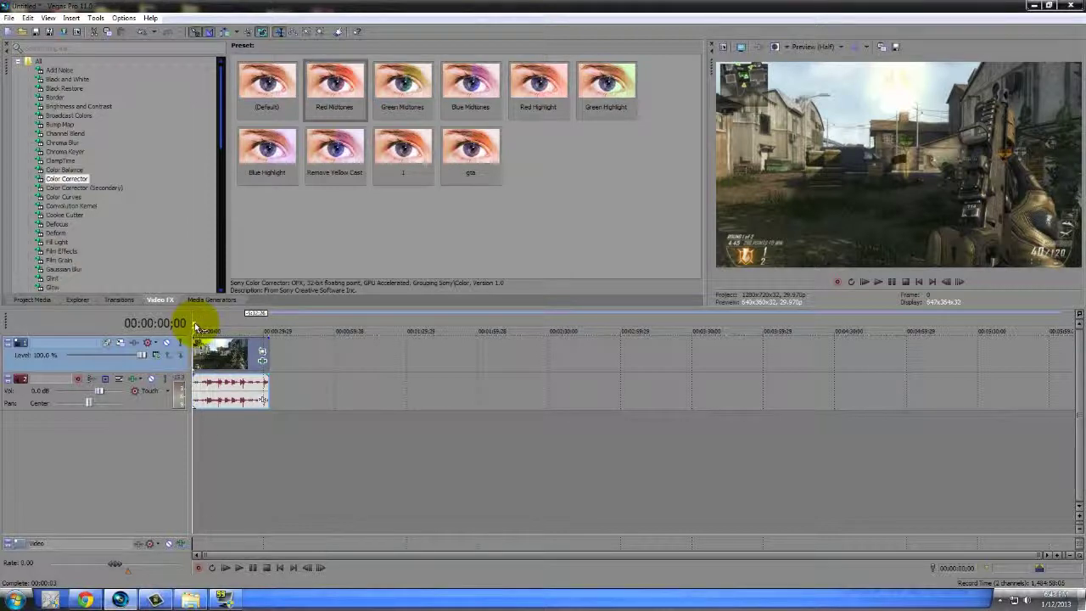
Step: Mark a loop region on the timeline that spans the whole clip, from its start to its end
mouse_move(195, 328)
mouse_down()
mouse_move(255, 309)
mouse_move(279, 322)
mouse_move(175, 322)
mouse_move(193, 324)
mouse_up()
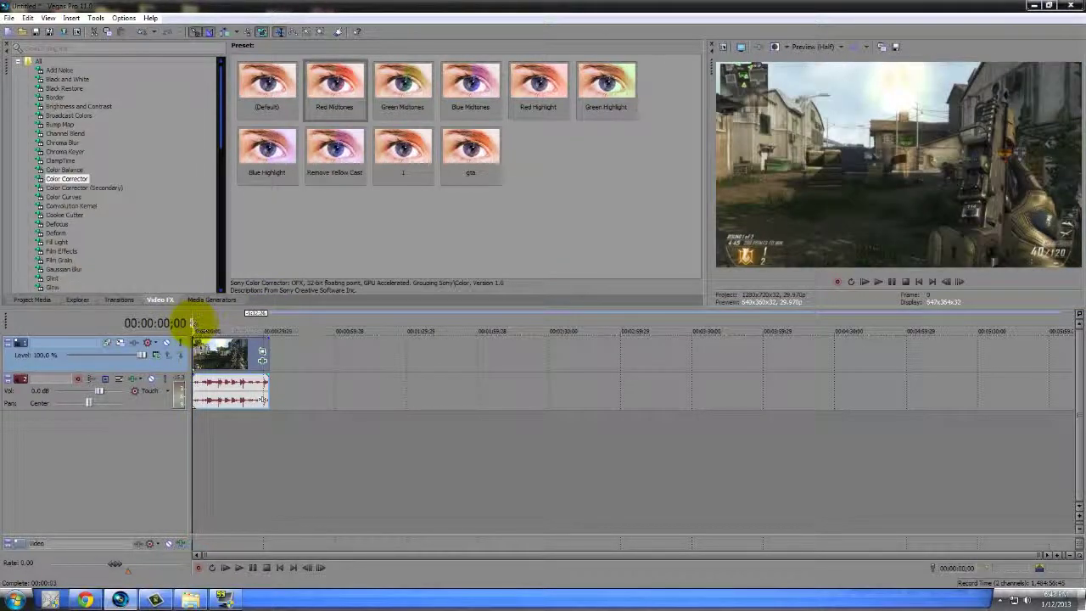
drag(193, 326, 268, 328)
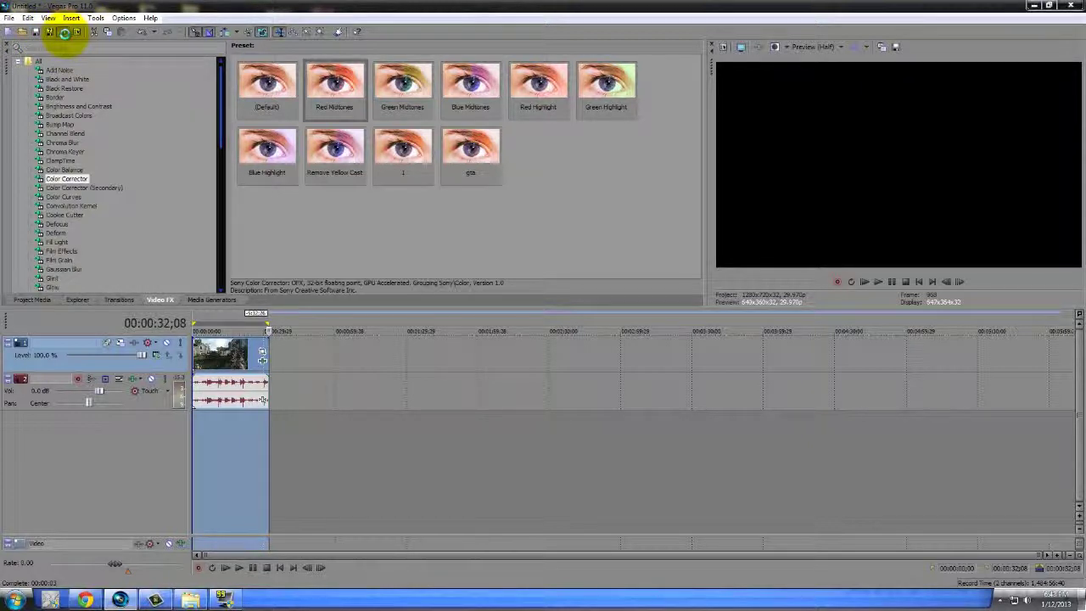
Step: Set up a render named test with the Windows Media Video V11 template 6 Mbps HD 720-30p Video and cancel it
click(64, 34)
drag(698, 136, 443, 133)
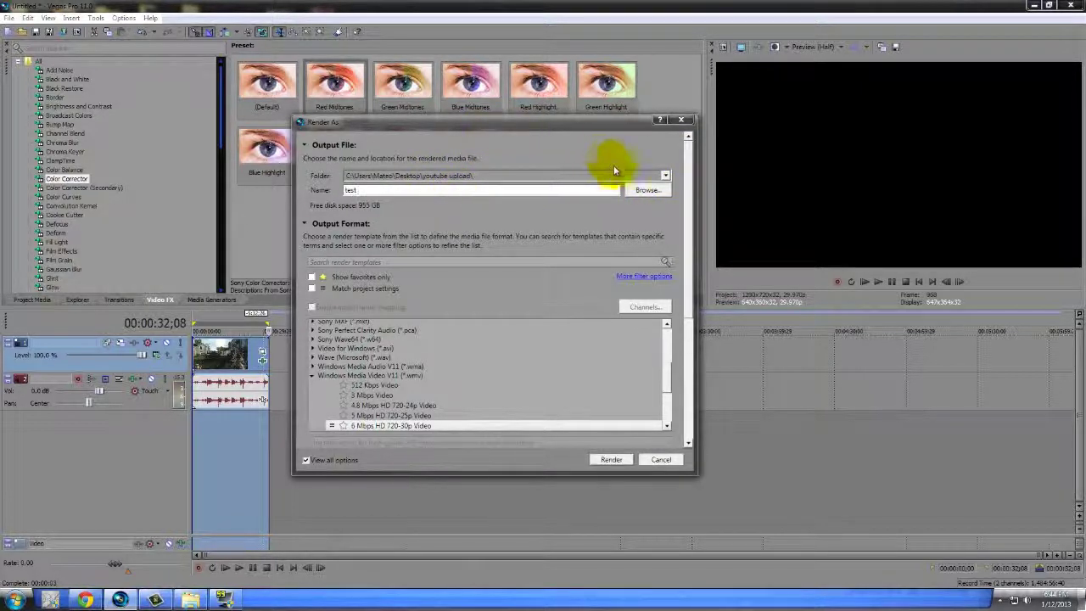
drag(686, 167, 696, 230)
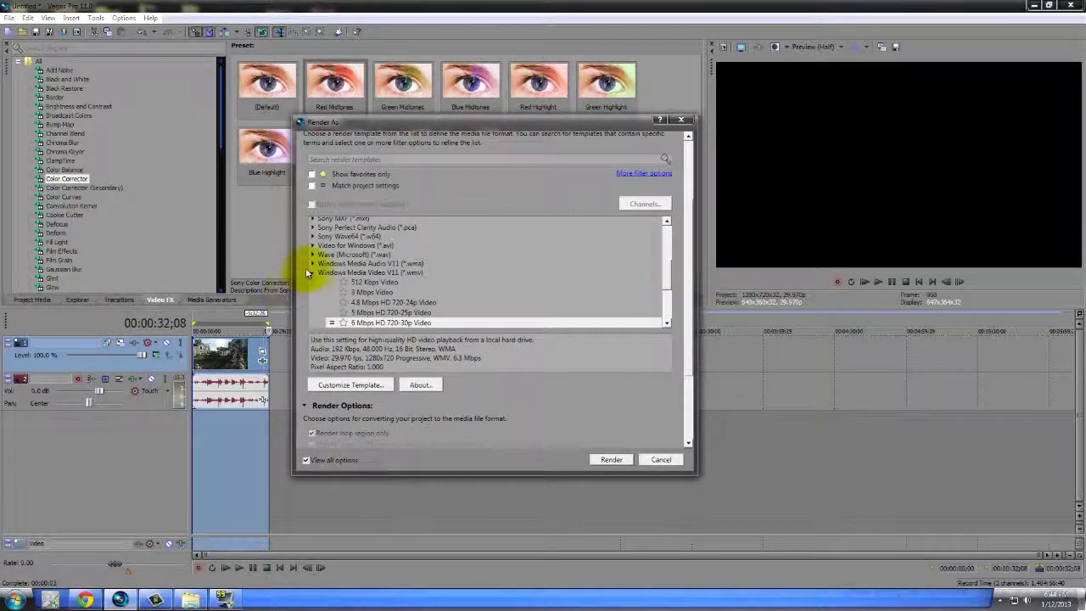
click(312, 273)
drag(670, 291, 662, 230)
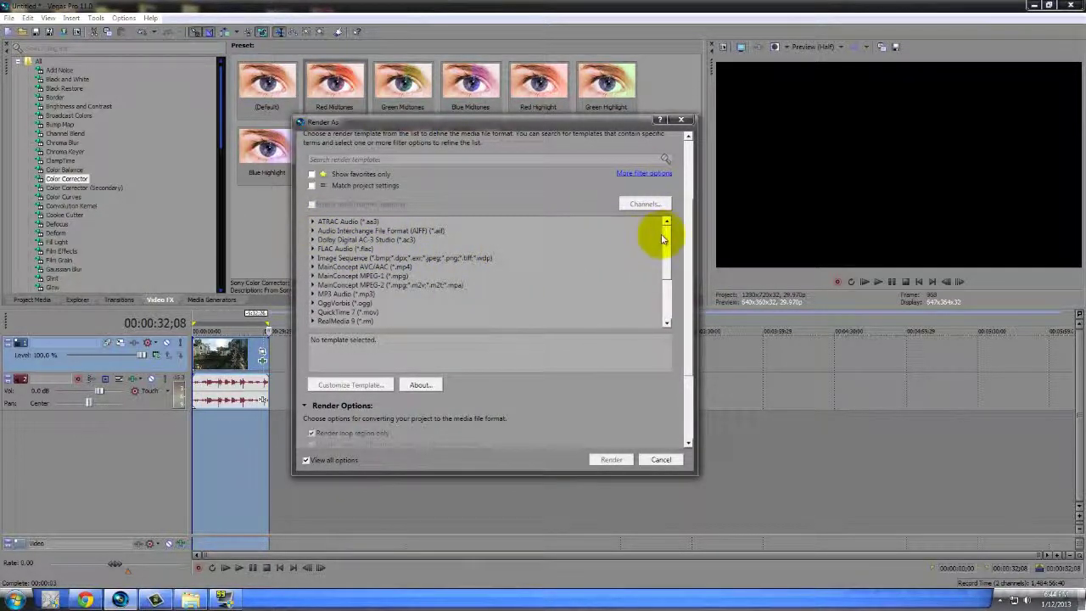
scroll(667, 241, down, 4)
click(560, 313)
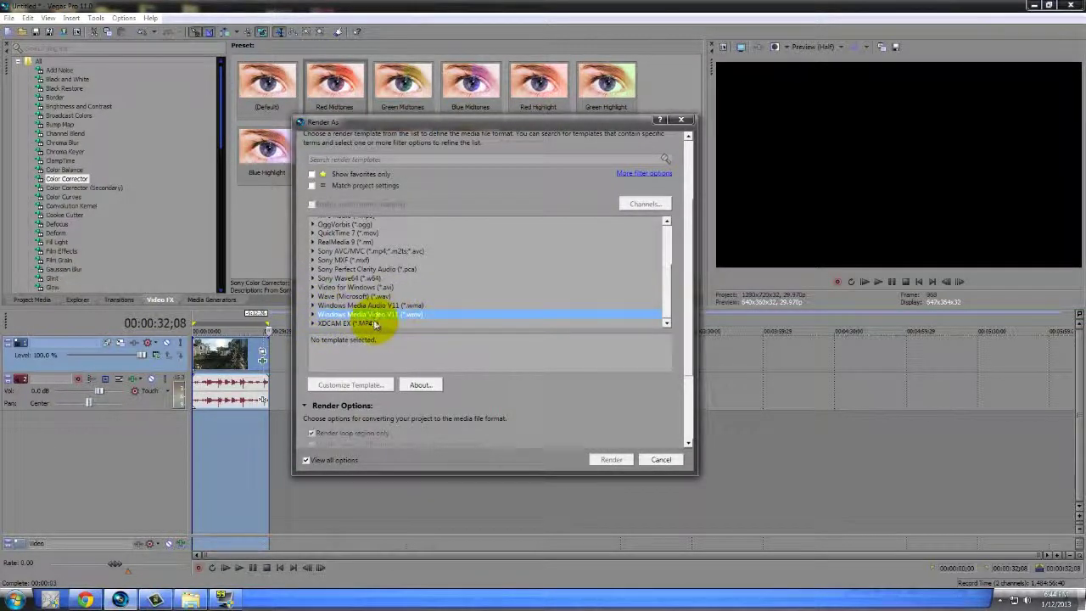
click(313, 314)
drag(667, 250, 668, 279)
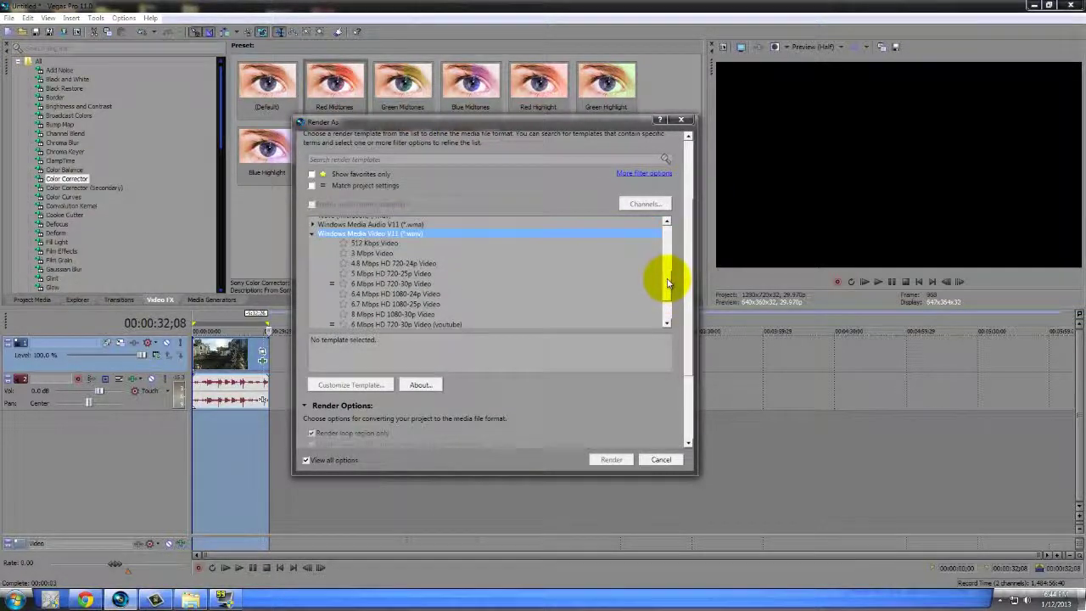
click(363, 284)
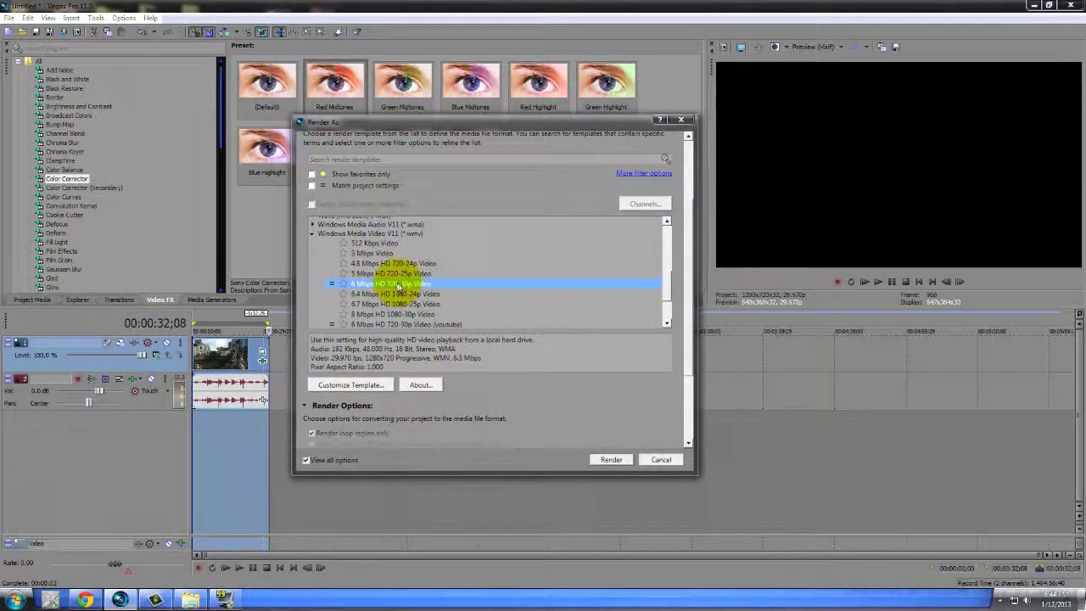
click(659, 458)
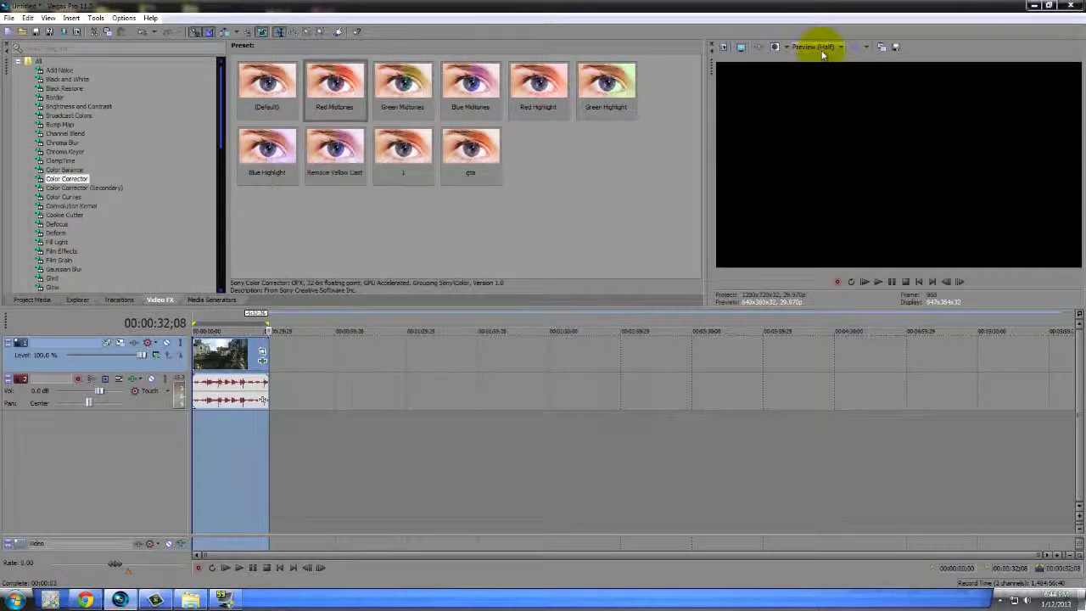
Step: Set the video preview quality to Preview (Full) and return the playhead to the start
click(818, 47)
mouse_move(828, 76)
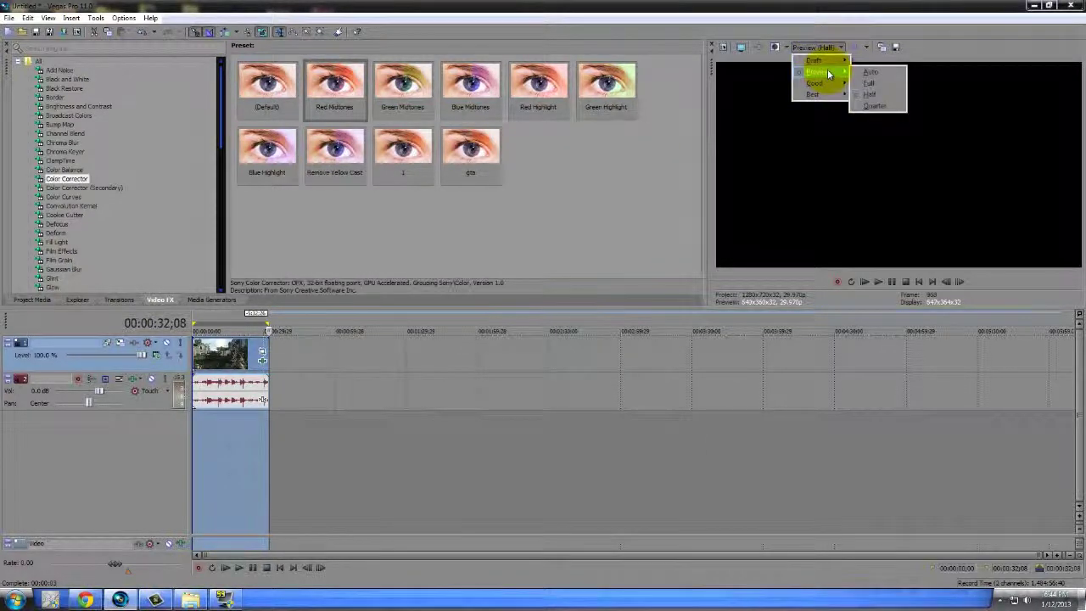
mouse_move(841, 98)
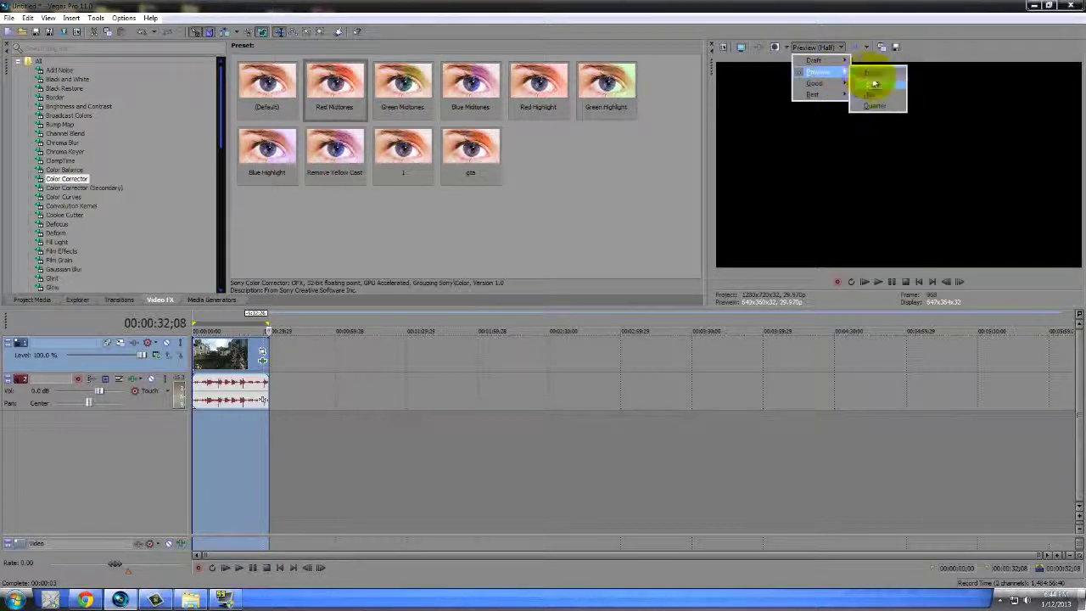
click(869, 106)
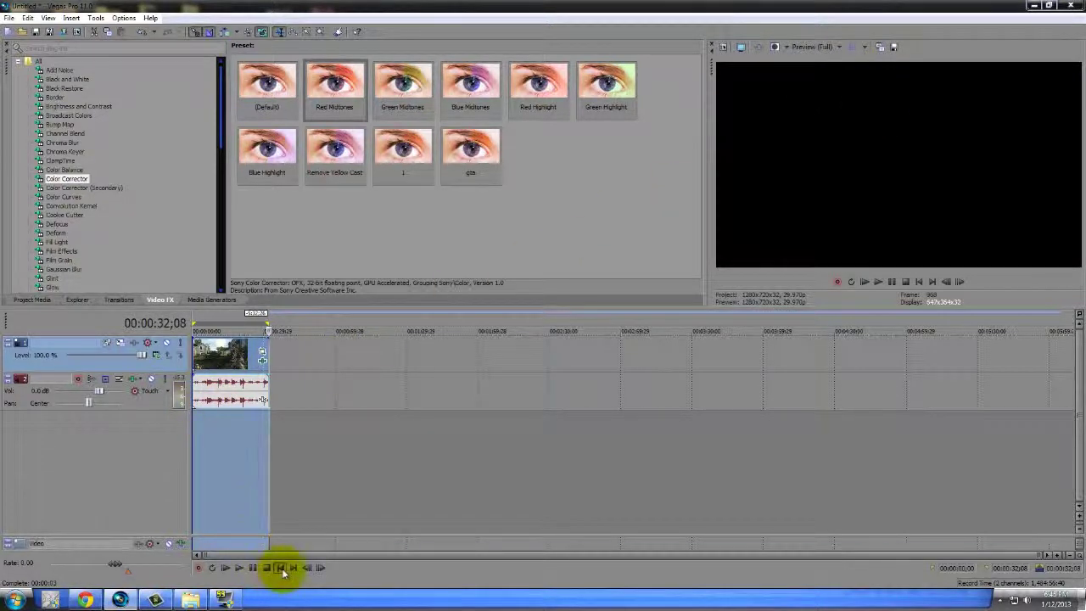
click(281, 568)
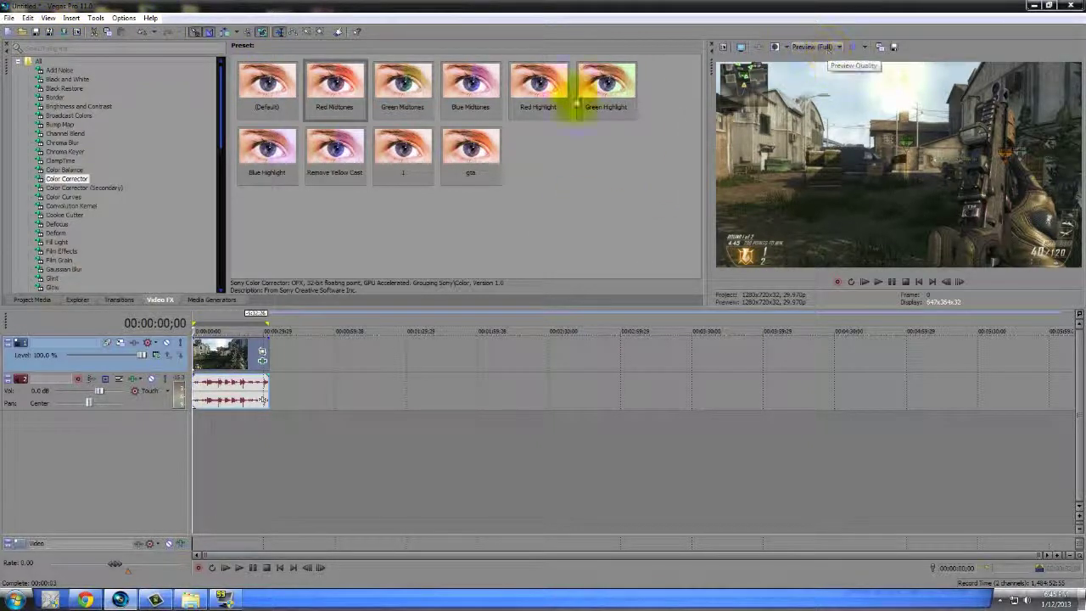
Step: Start a render of the project and choose the Windows Media Video V11 template 6 Mbps HD 720-30p Video, widening the render dialog
click(48, 30)
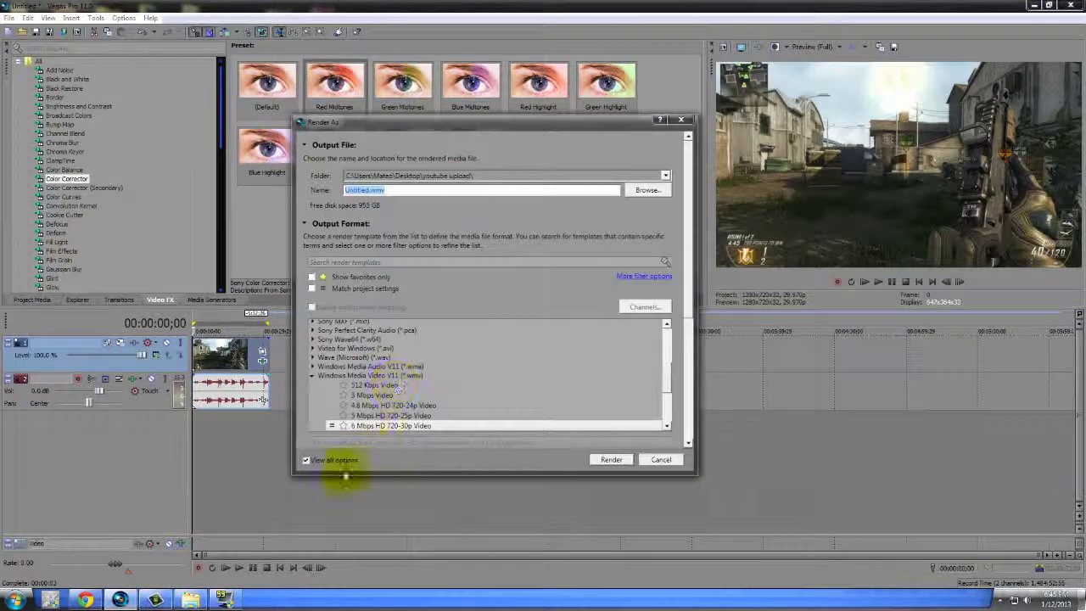
scroll(659, 381, down, 1)
click(395, 402)
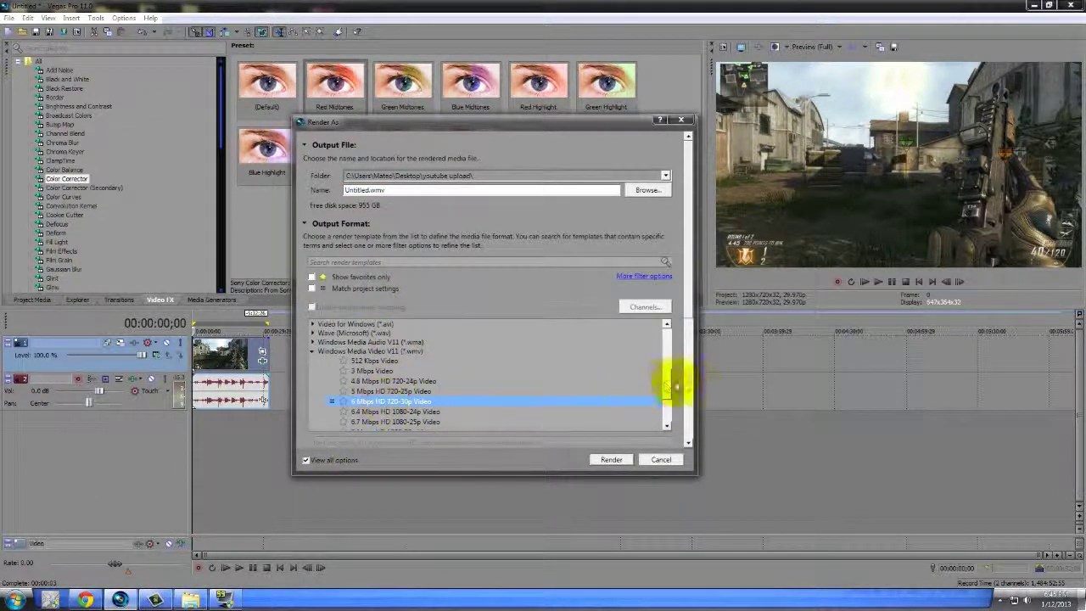
drag(665, 387, 659, 412)
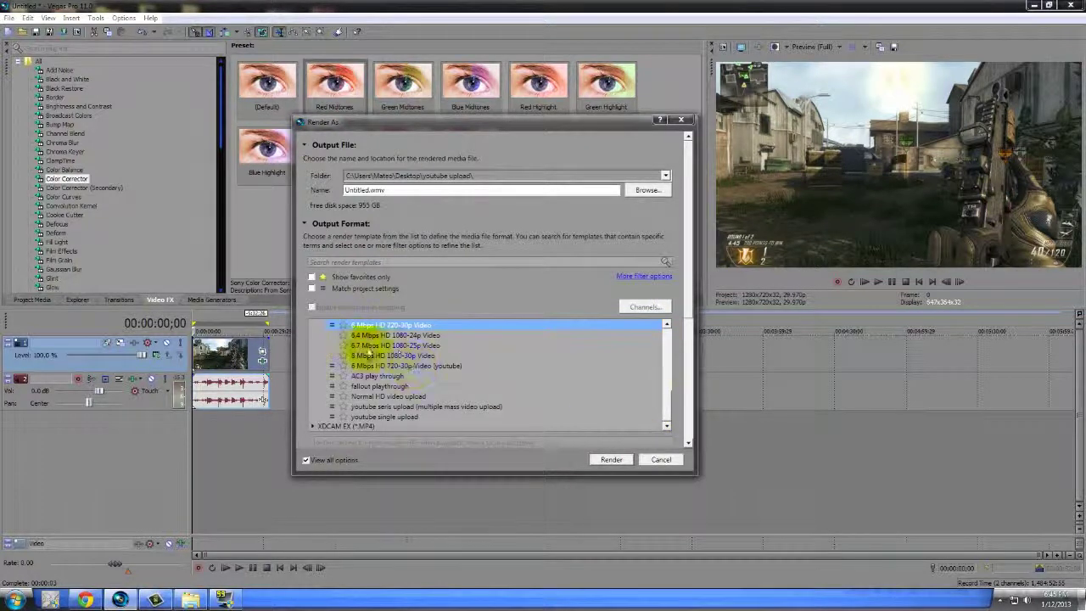
scroll(659, 393, up, 3)
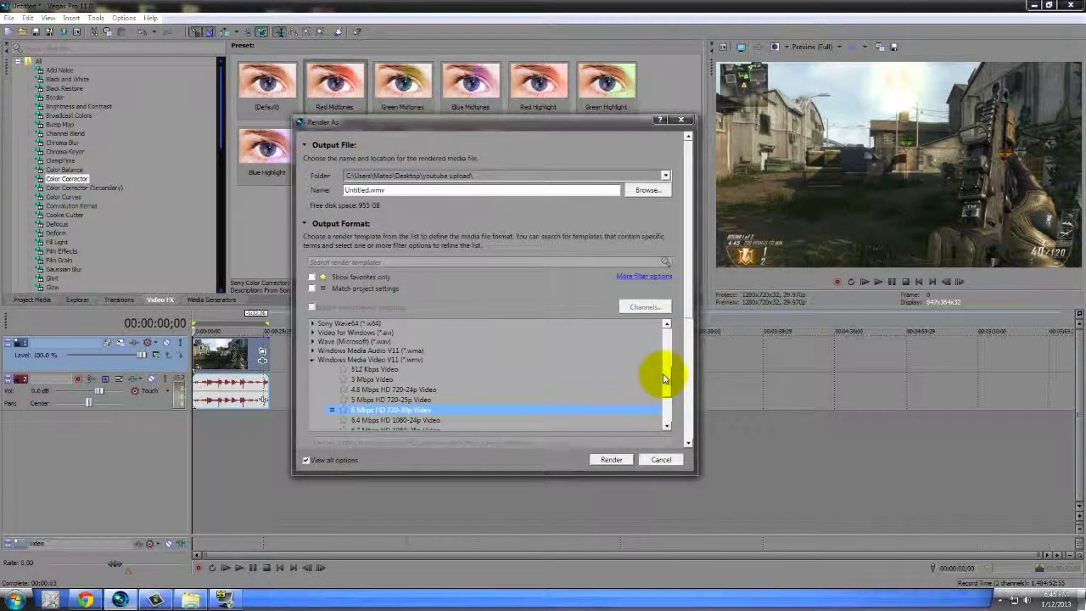
click(314, 361)
click(425, 410)
drag(689, 243, 689, 377)
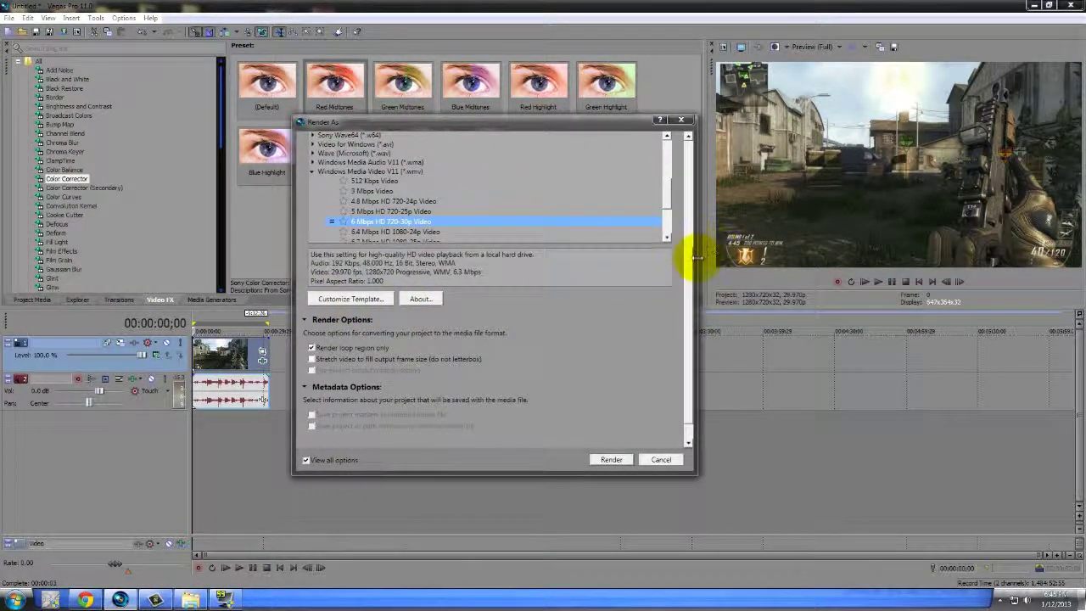
drag(693, 442, 780, 438)
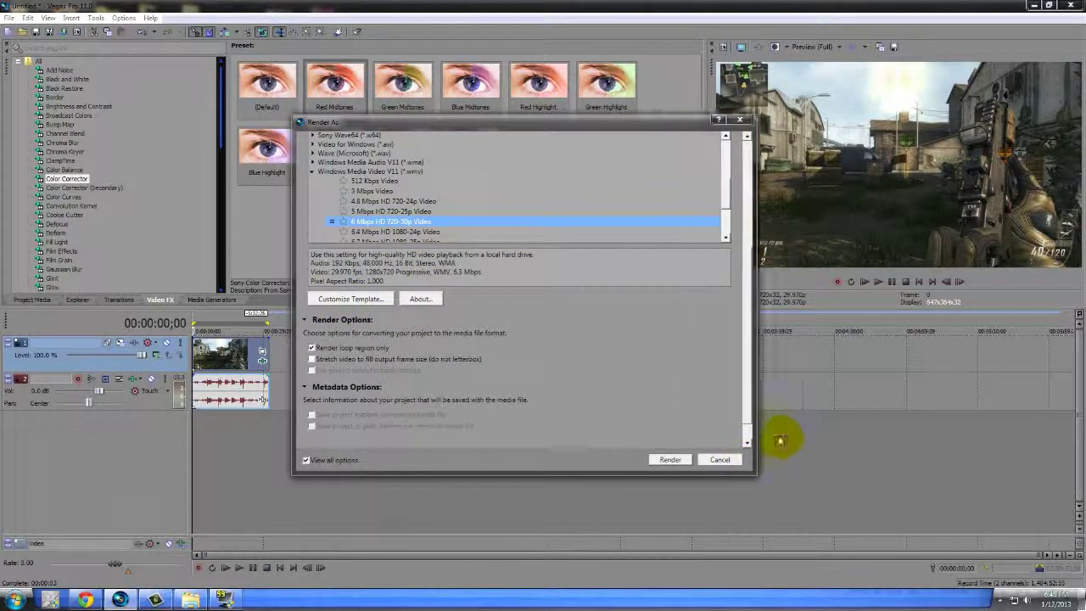
Step: Customize the selected render template, reviewing its video, bit rate and index settings and setting the video rendering quality to Preview
click(366, 301)
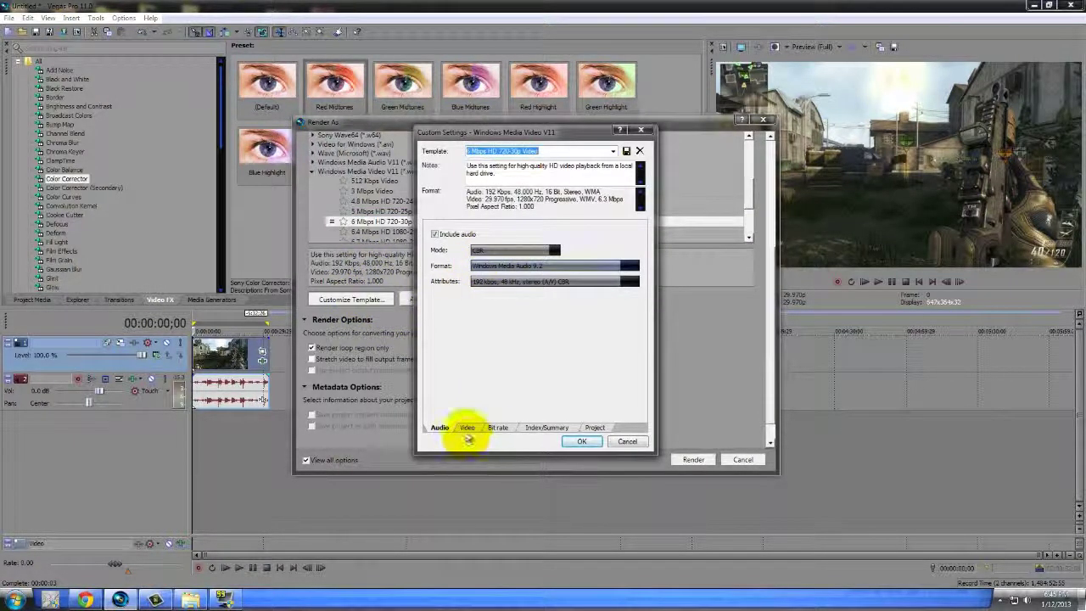
click(468, 428)
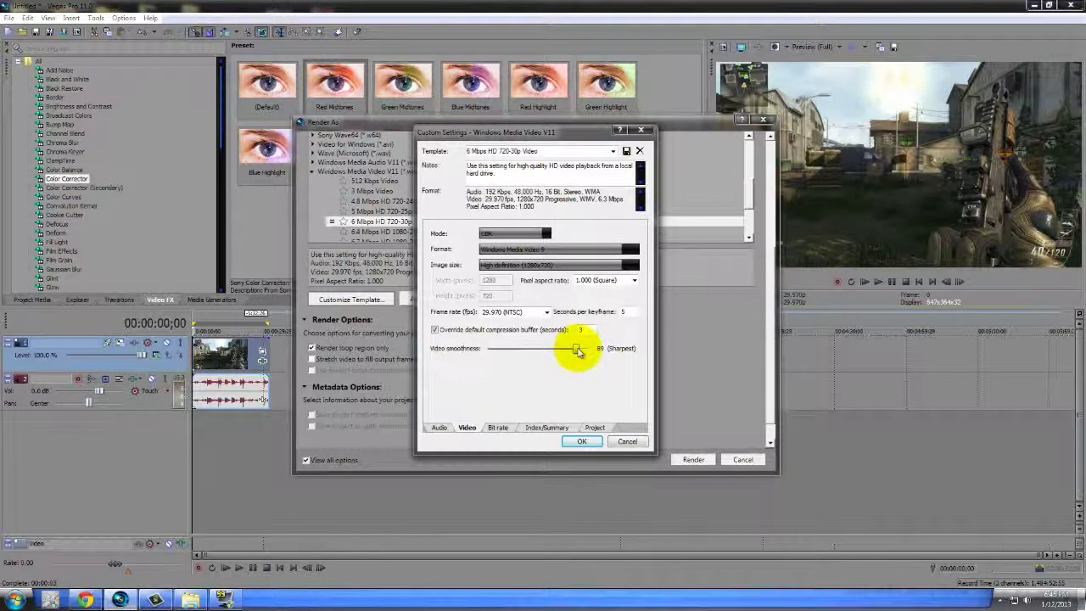
click(498, 428)
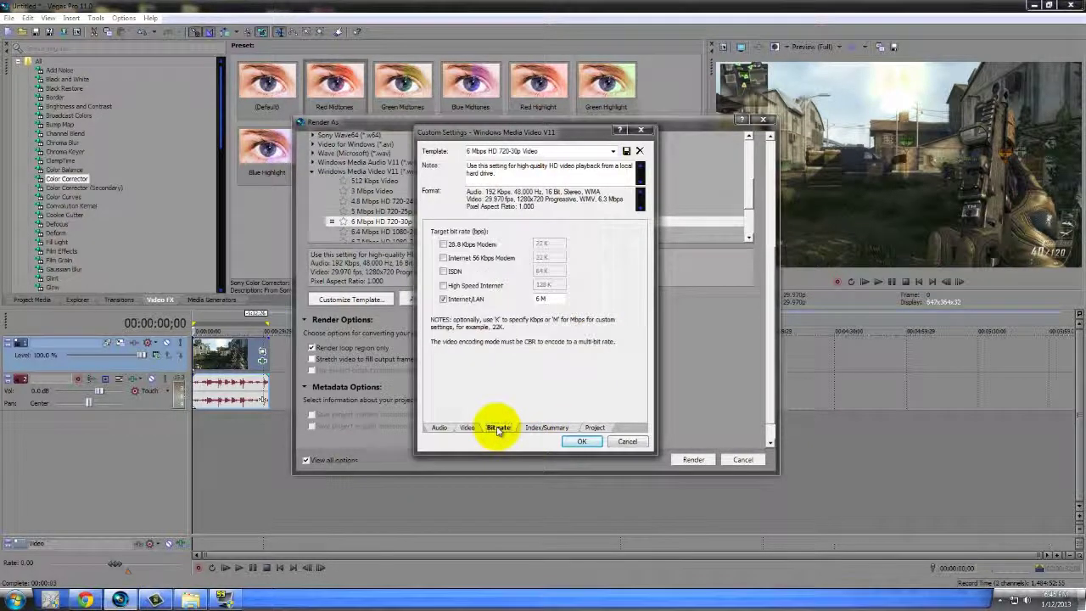
click(547, 428)
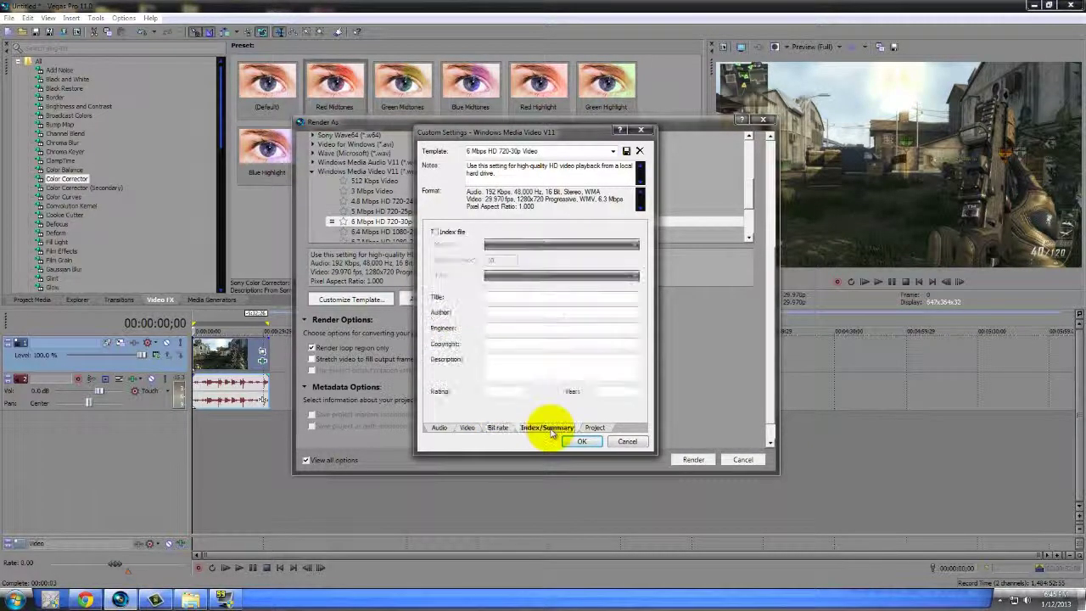
click(594, 427)
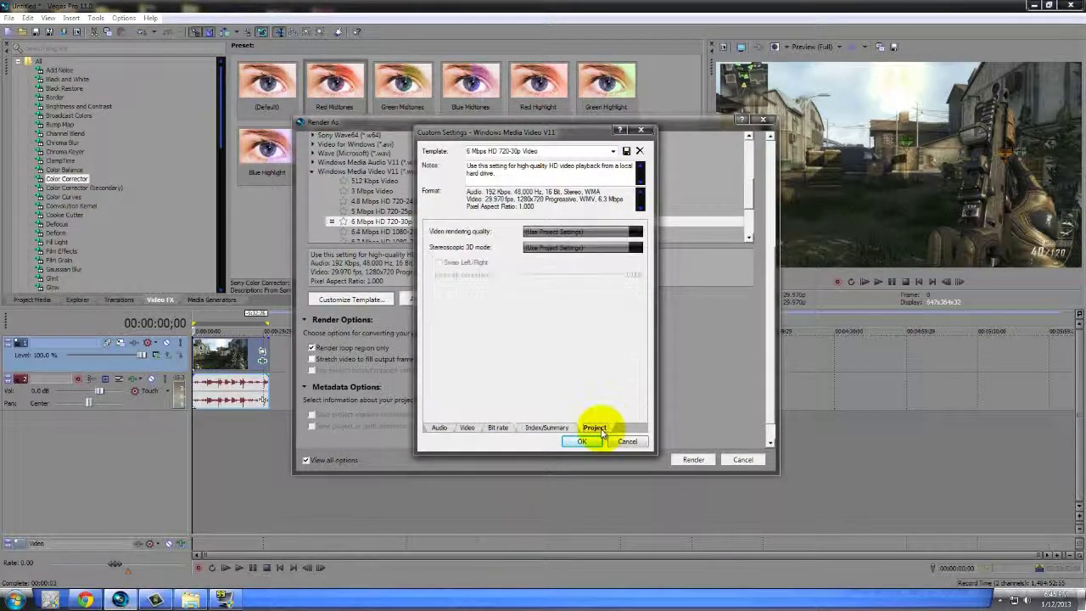
click(581, 237)
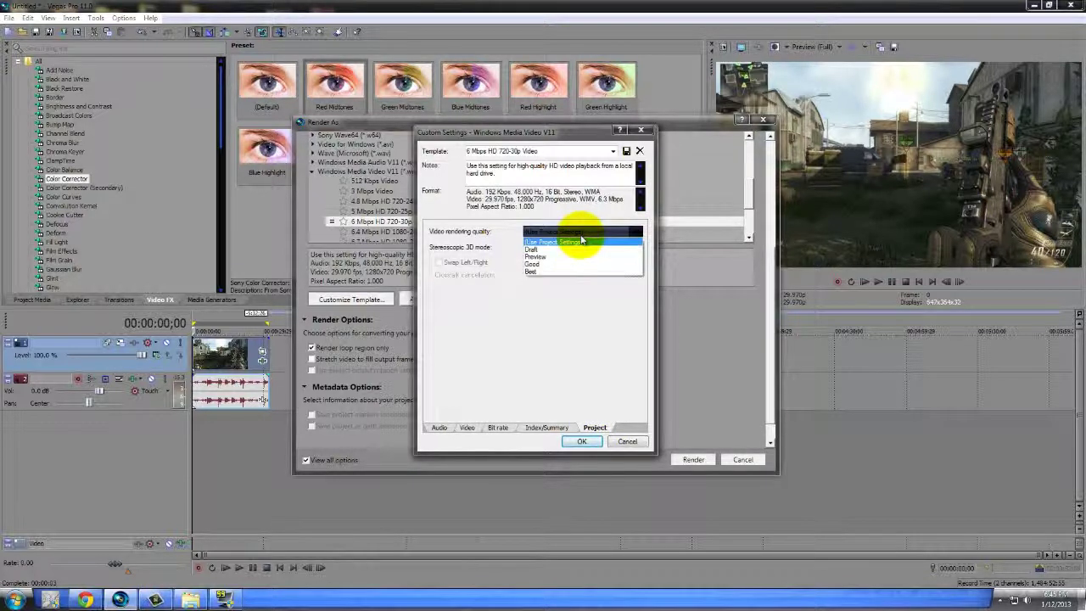
click(575, 258)
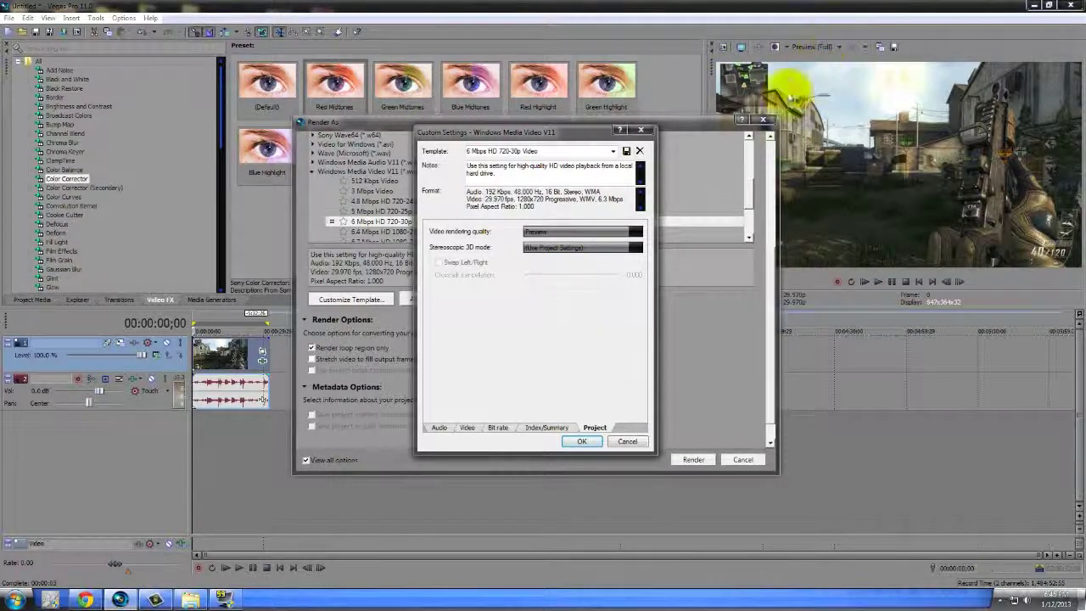
click(572, 252)
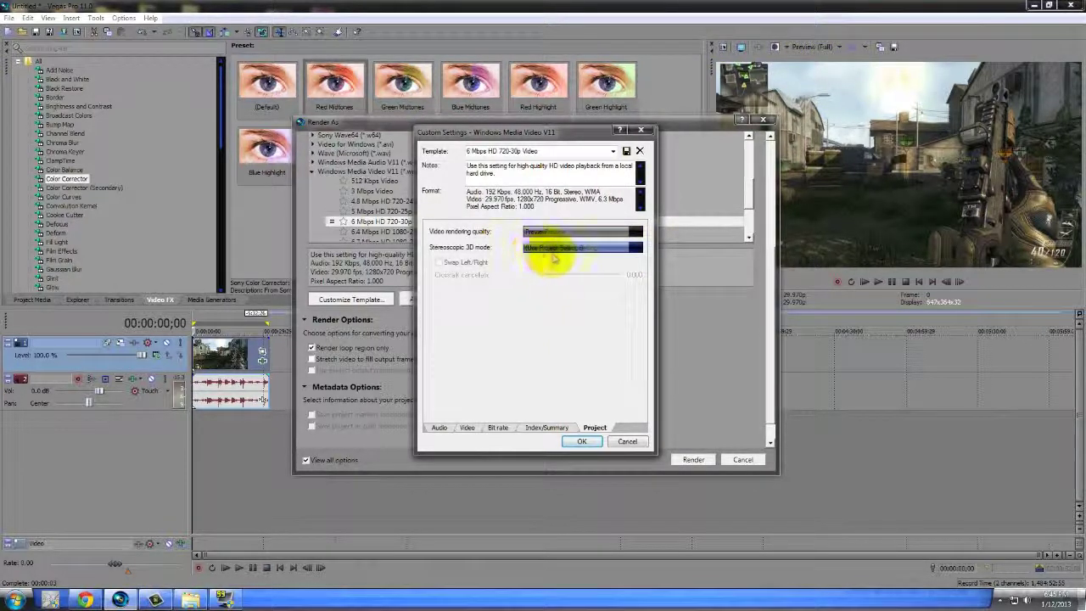
Step: Review the template's audio settings, choose the High definition (1280x720) image size and accept the custom settings
click(439, 429)
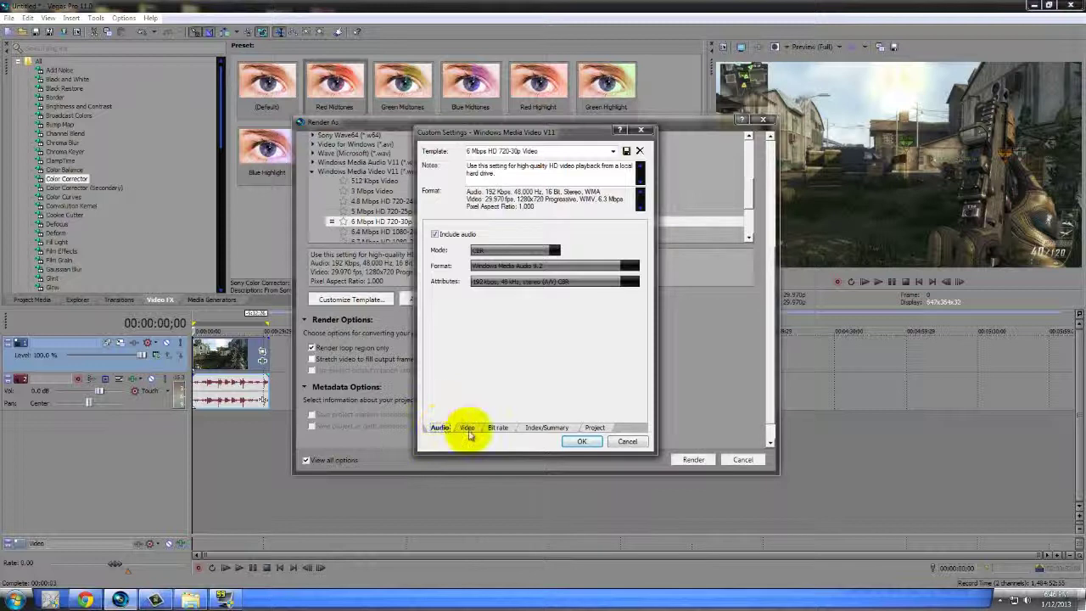
click(467, 429)
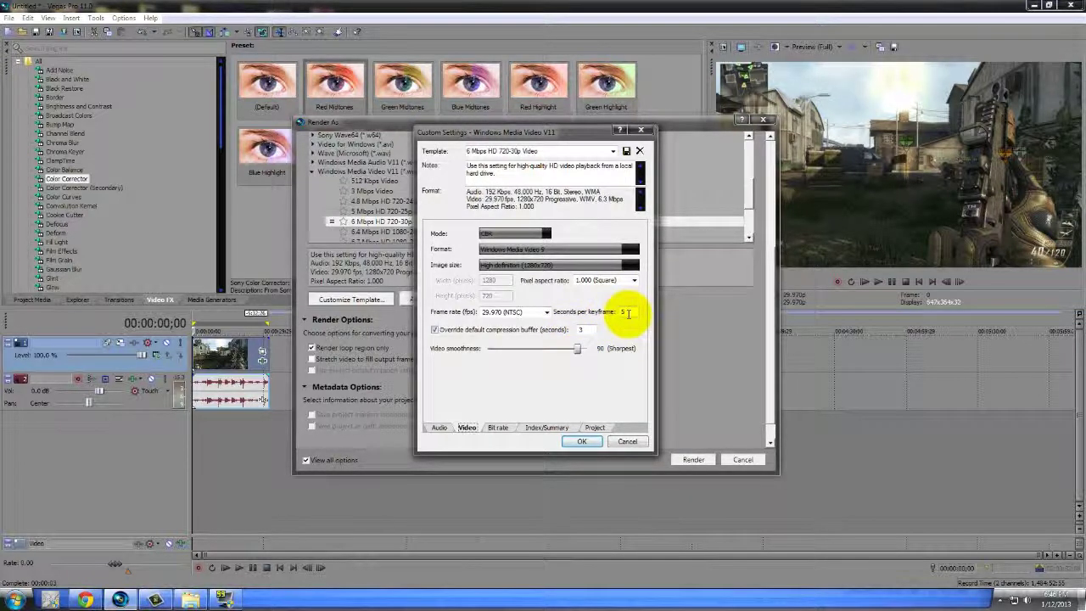
click(524, 267)
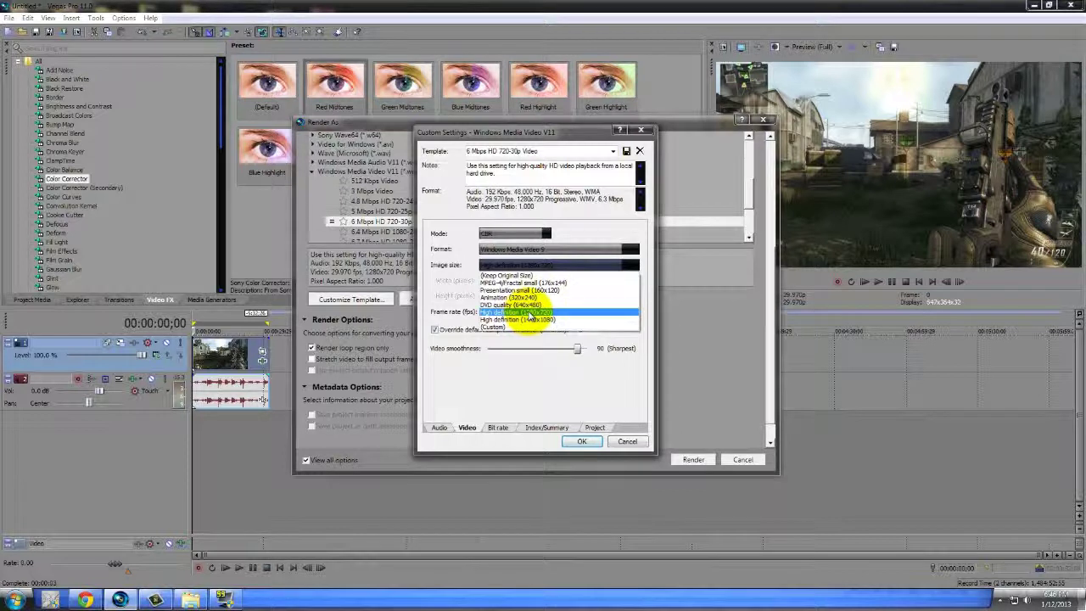
click(531, 314)
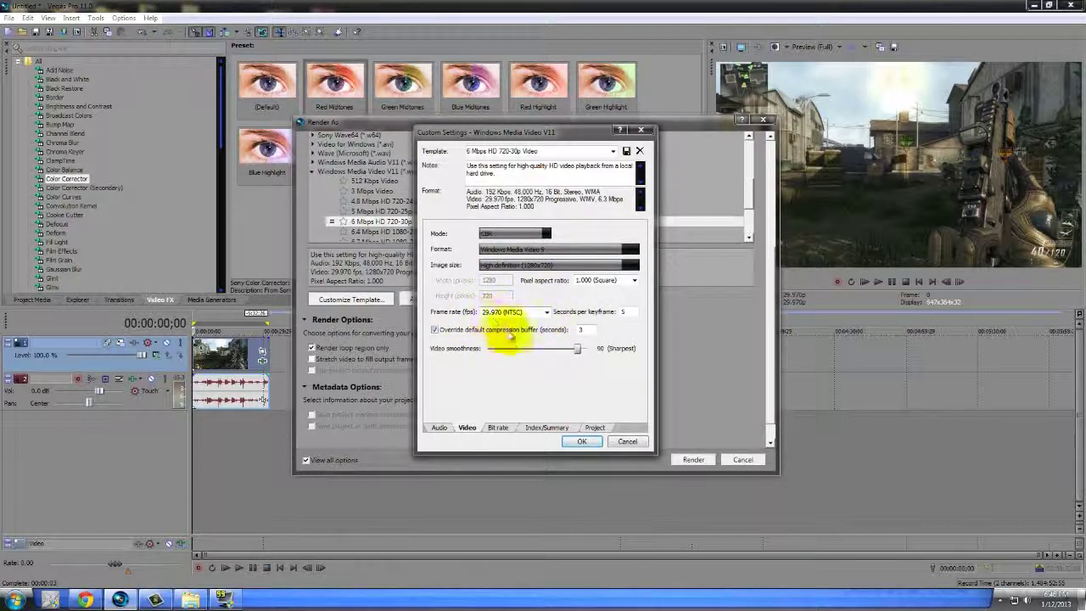
click(584, 442)
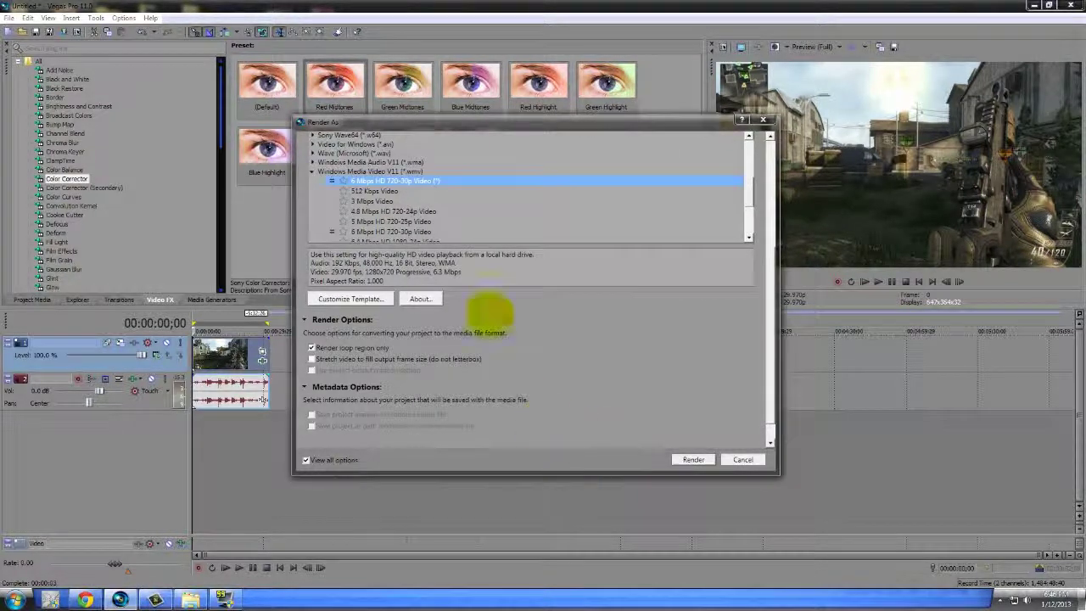
Step: Save the customized Windows Media Video render settings as a template named test and accept them
click(351, 299)
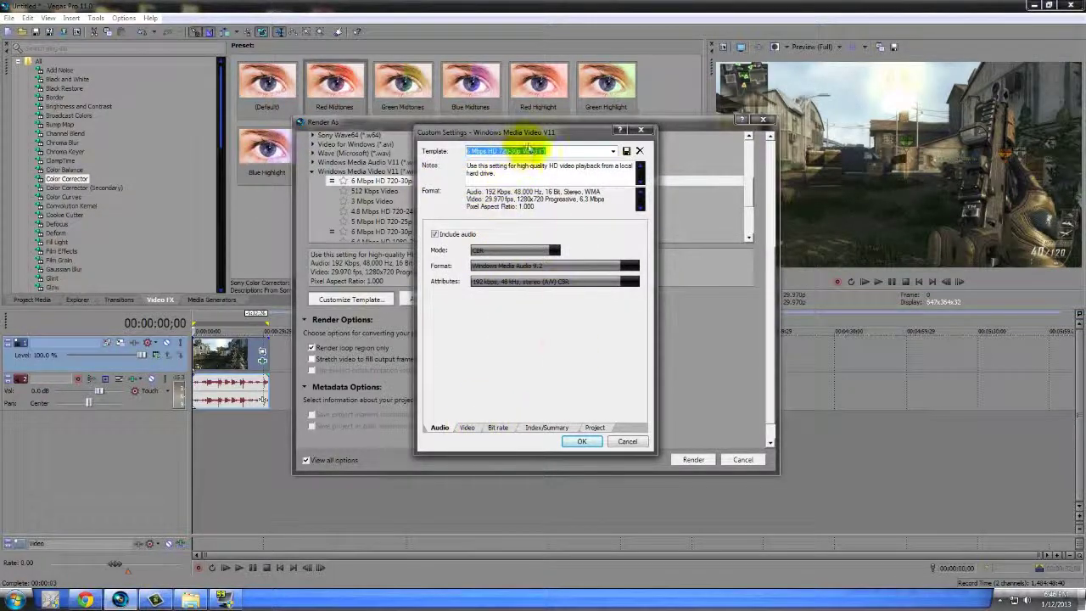
text(HD)
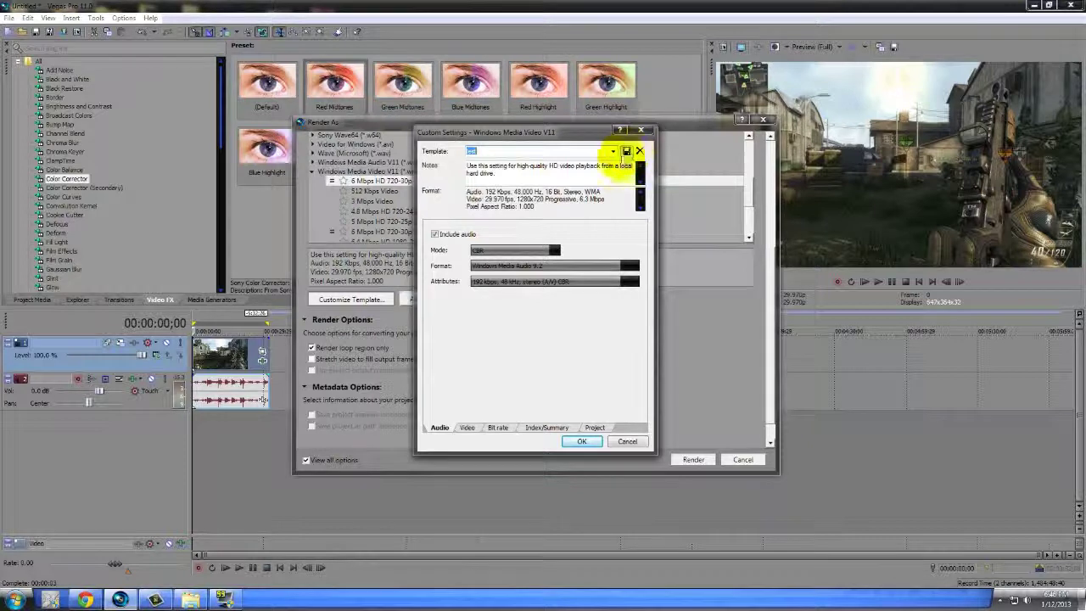
click(582, 441)
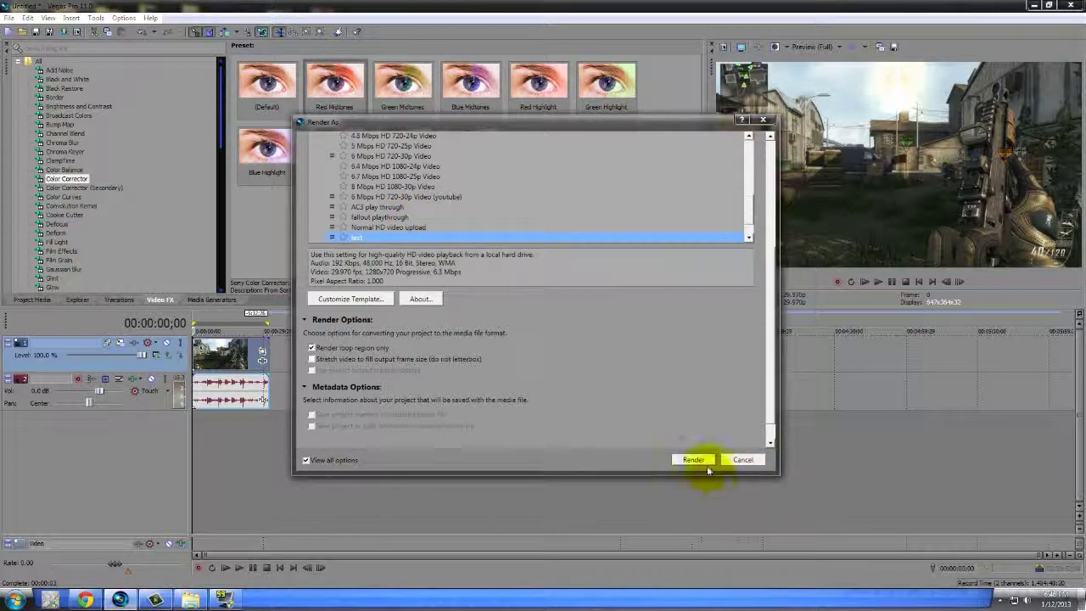
scroll(535, 216, up, 10)
scroll(475, 191, down, 8)
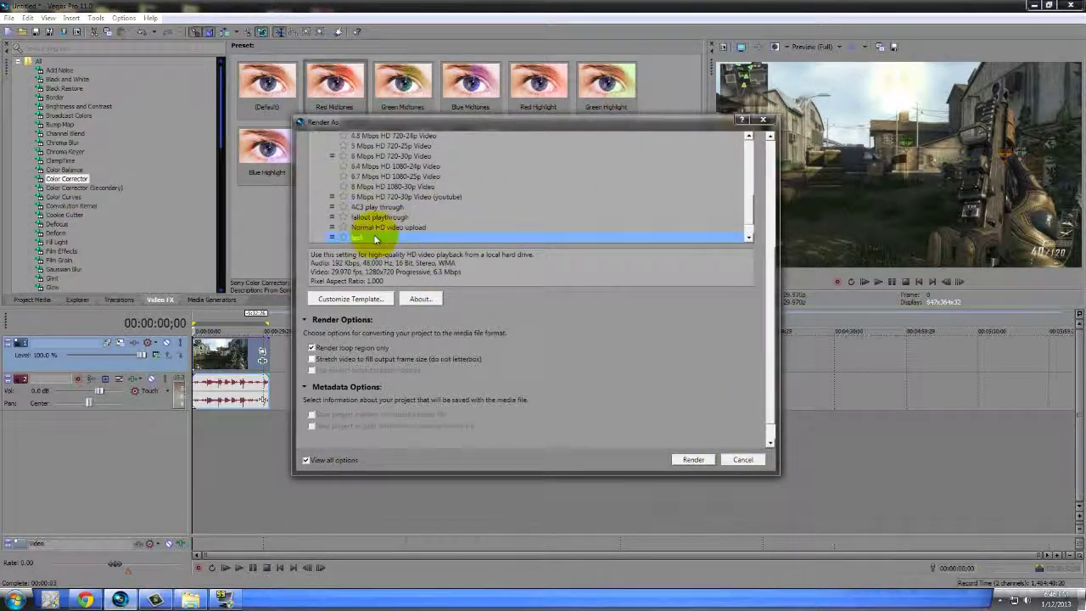
Step: Decline overwriting the existing Untitled.wmv, name the output file test and render the project
click(695, 459)
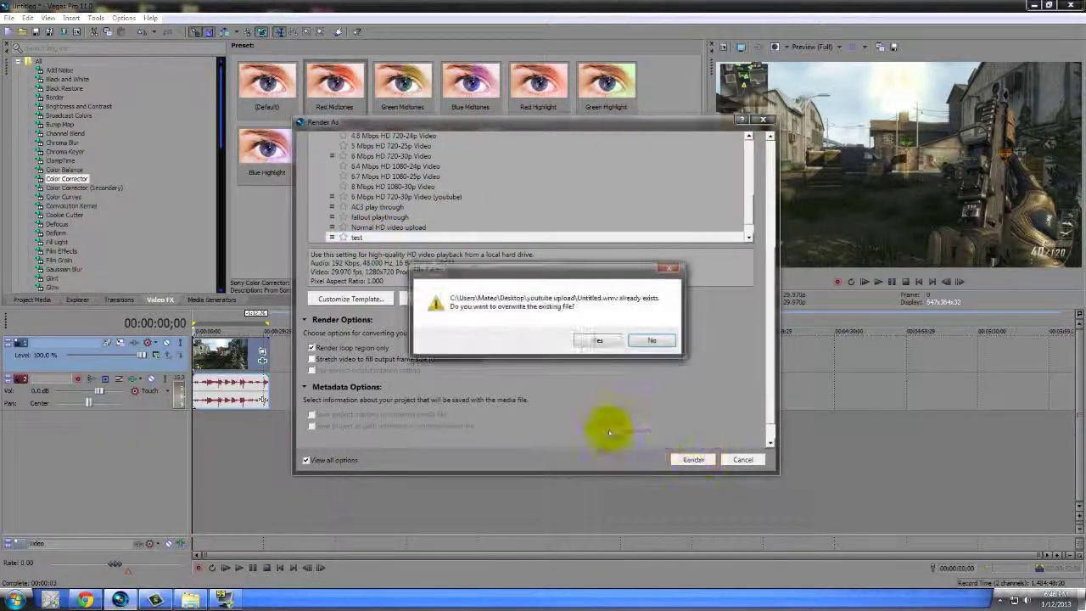
click(652, 340)
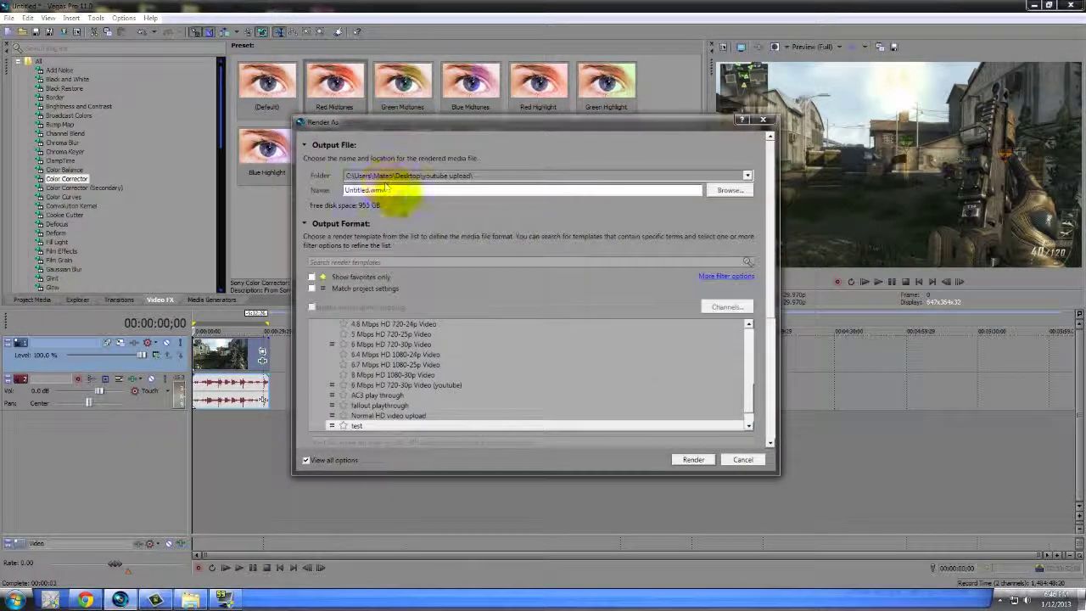
drag(386, 190, 340, 191)
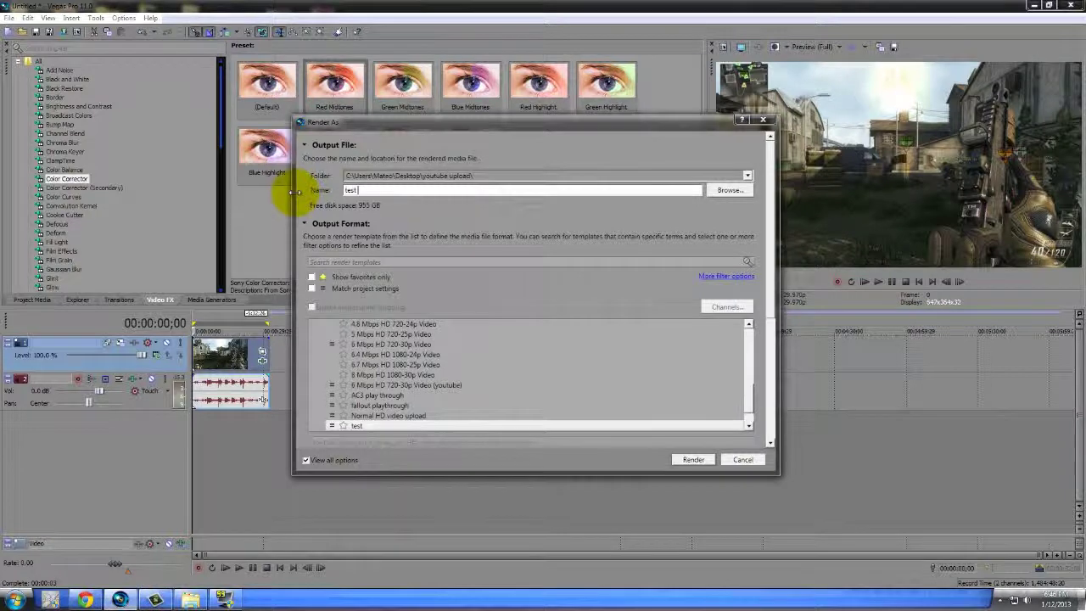
scroll(685, 356, down, 3)
click(693, 459)
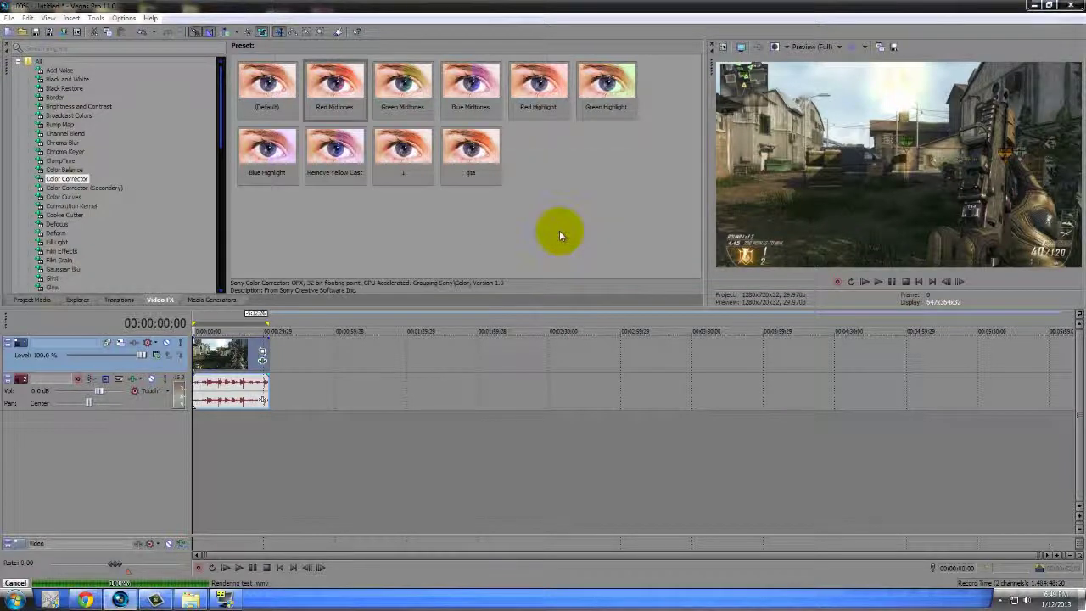
Step: Open the render's output folder, play the rendered test video to check it, pause it and close the player
click(560, 230)
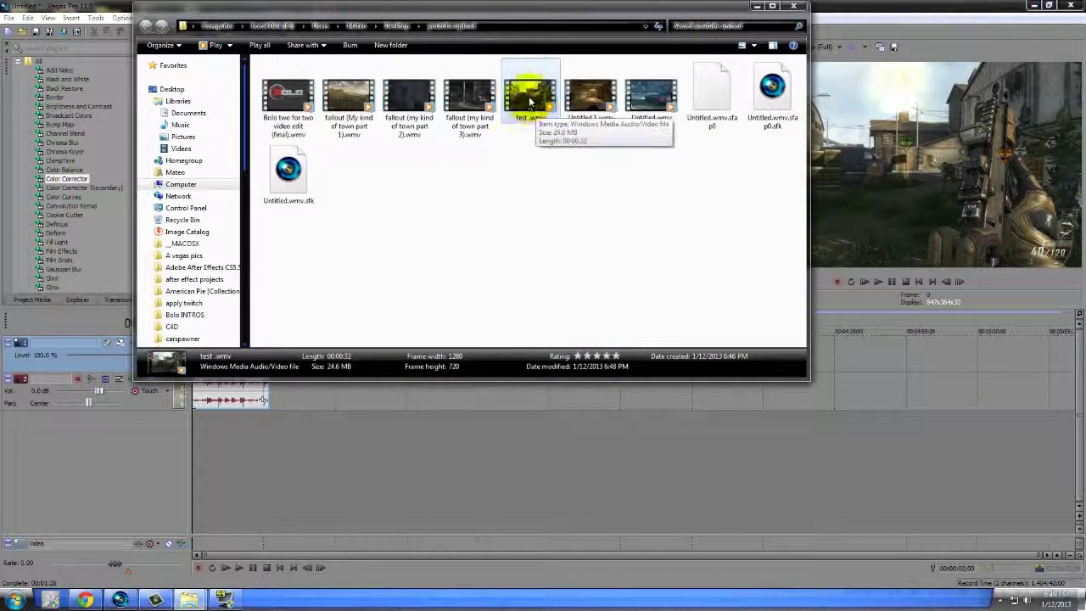
click(533, 170)
double_click(526, 97)
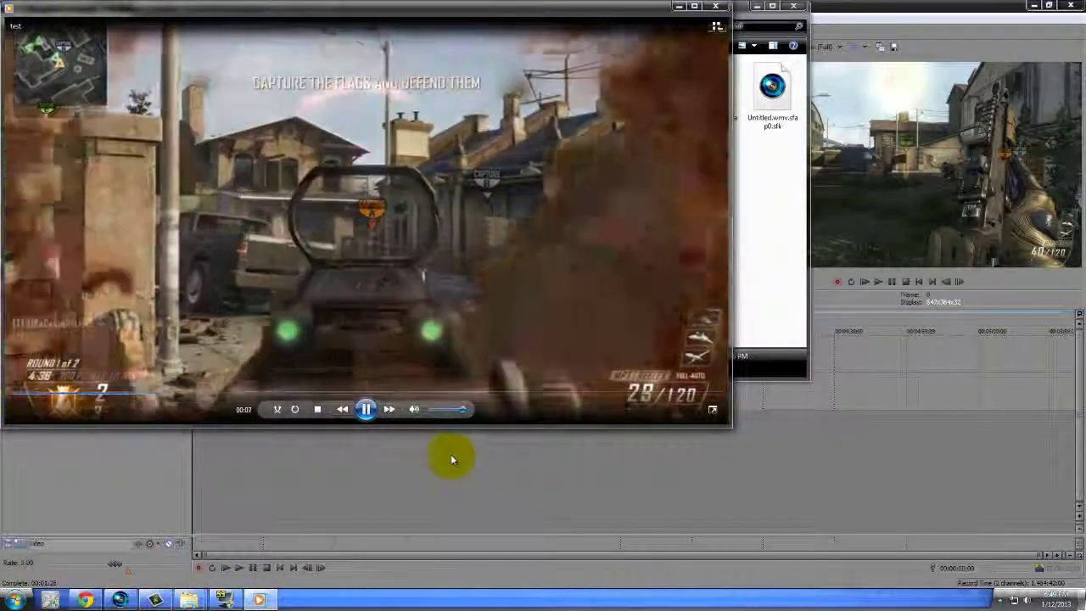
click(367, 411)
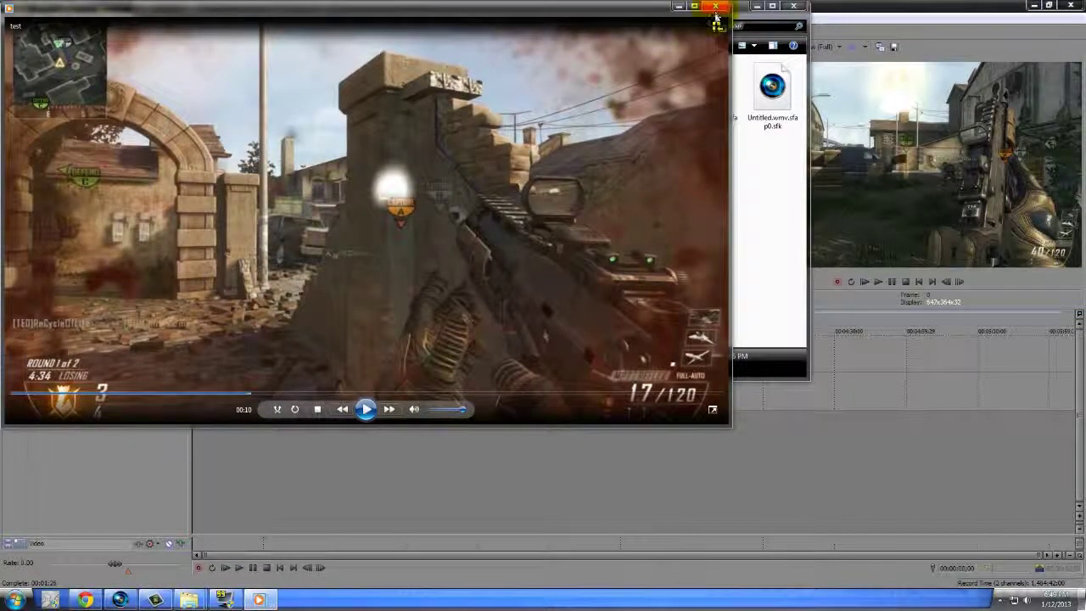
click(761, 242)
click(218, 416)
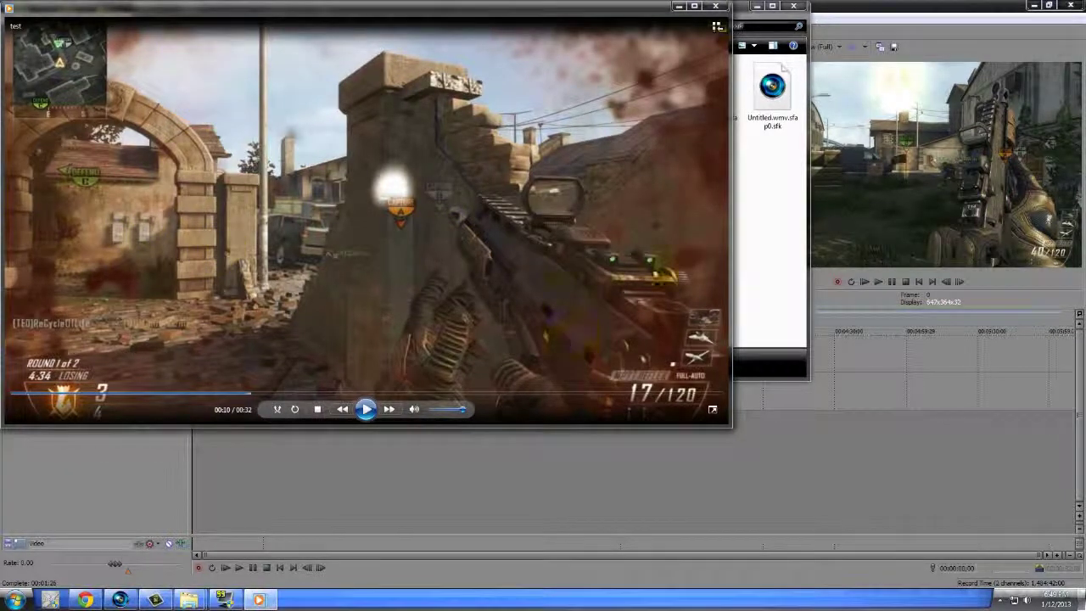
click(717, 9)
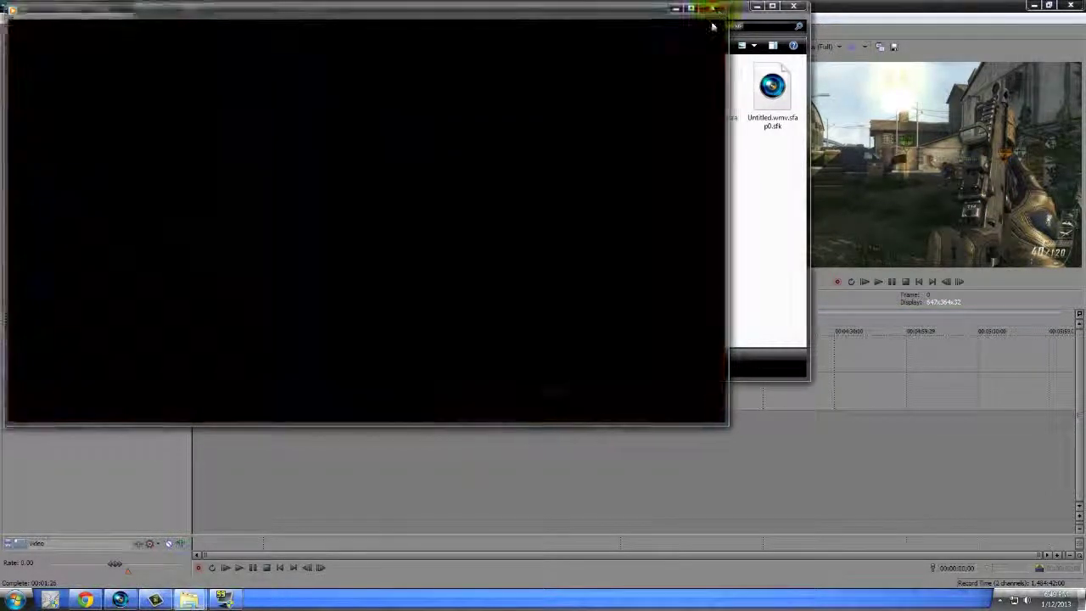
Step: Delete the rendered test video from the youtube upload folder and close the folder window
click(534, 94)
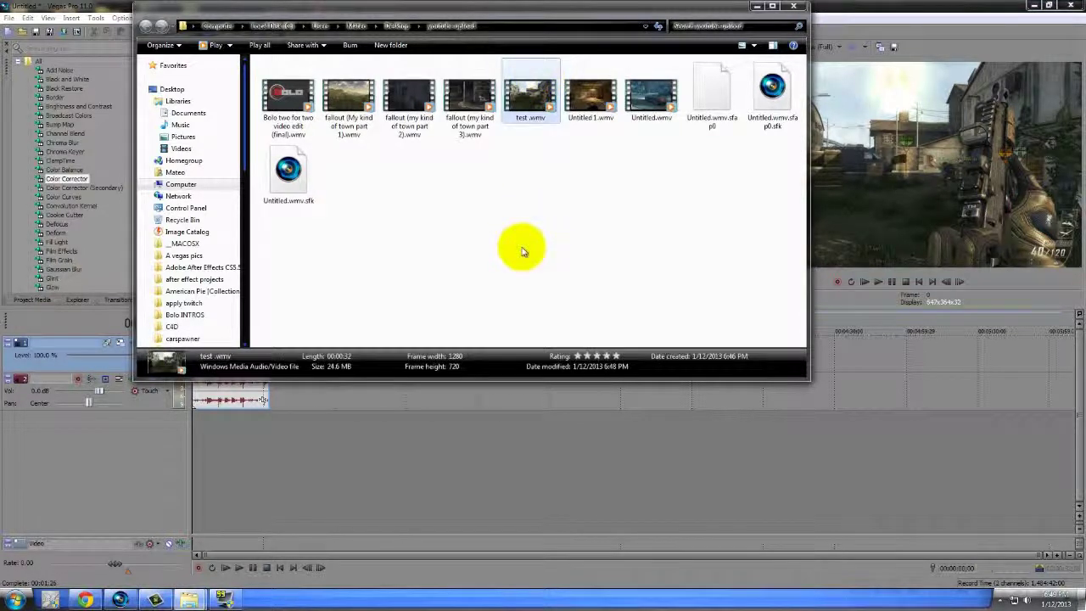
key(Delete)
click(589, 331)
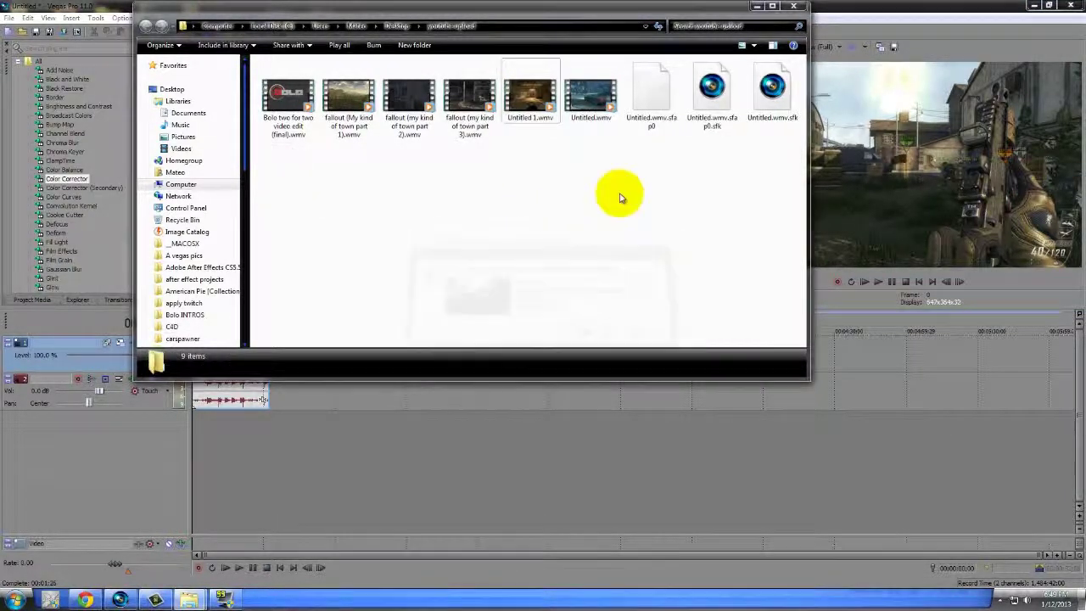
click(812, 12)
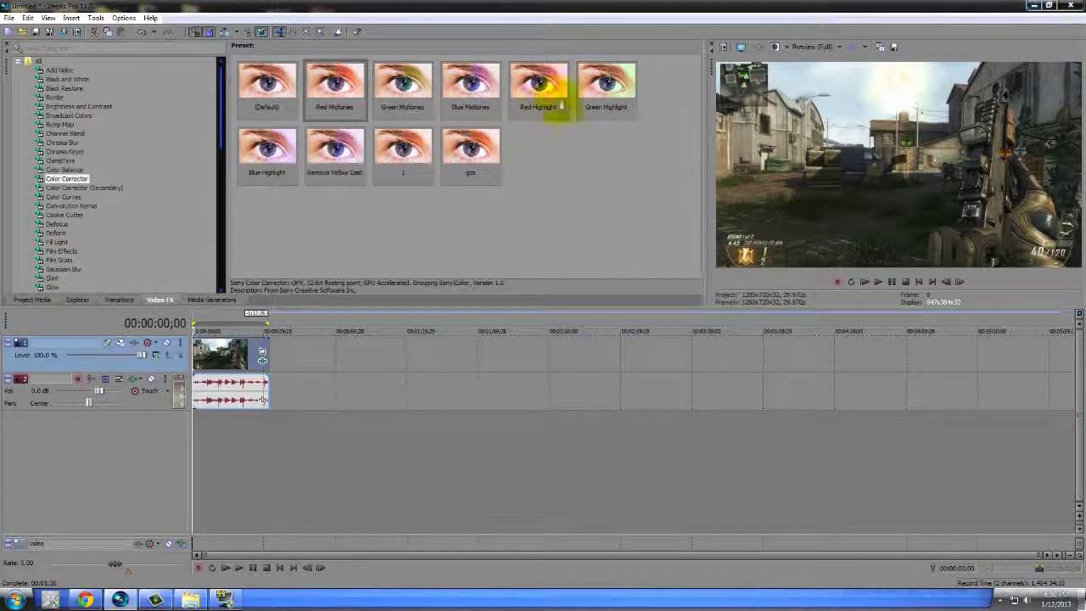
click(1035, 5)
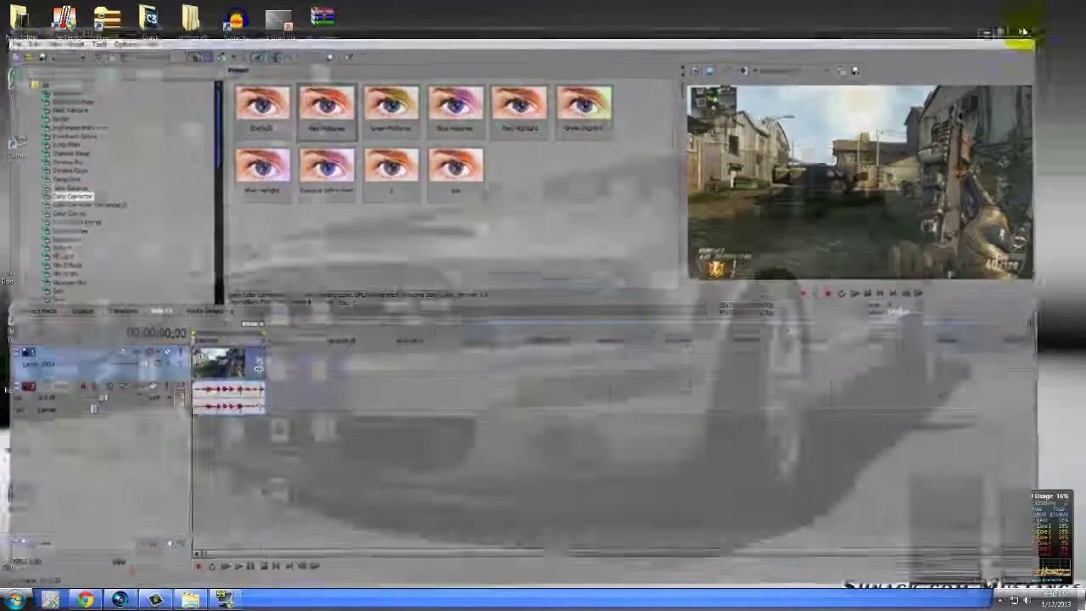
drag(476, 151, 731, 288)
click(588, 353)
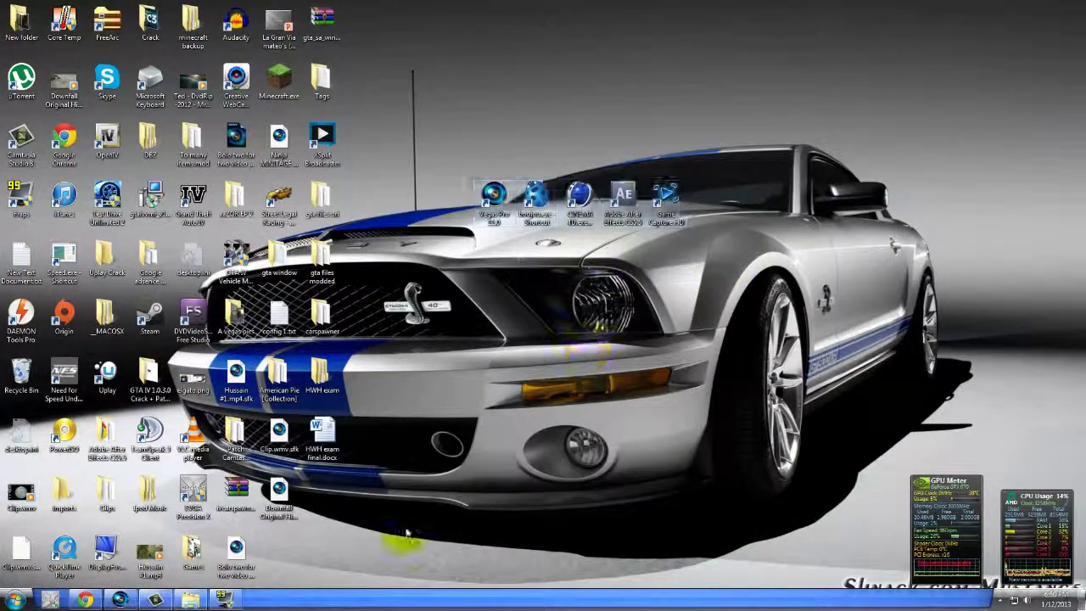
click(120, 600)
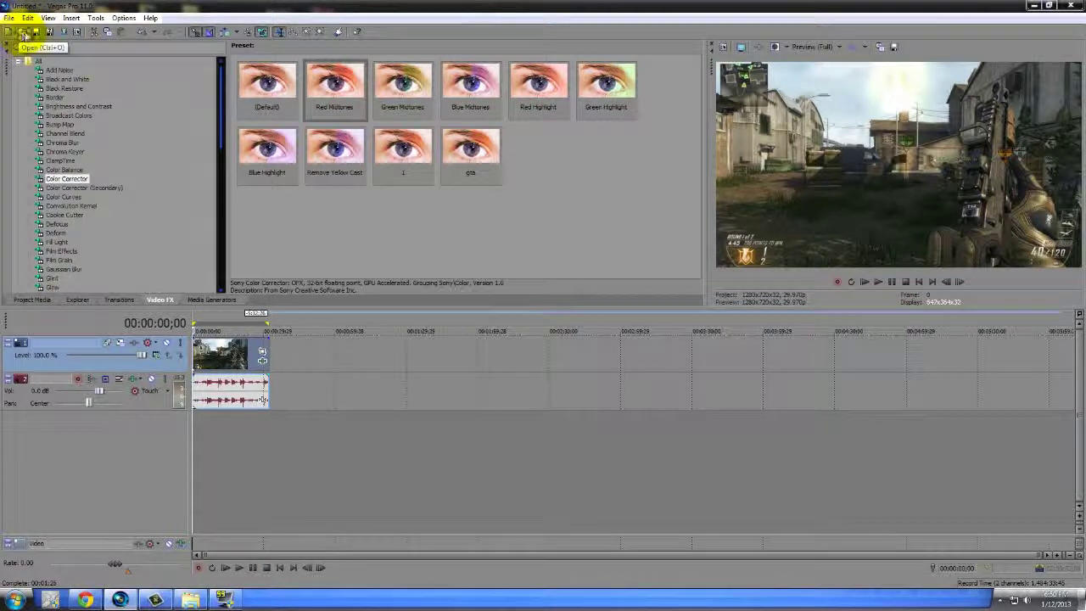
Step: Open the project's video properties and choose the HDV 720-30p (1280x720, 29.970 fps) template
click(722, 51)
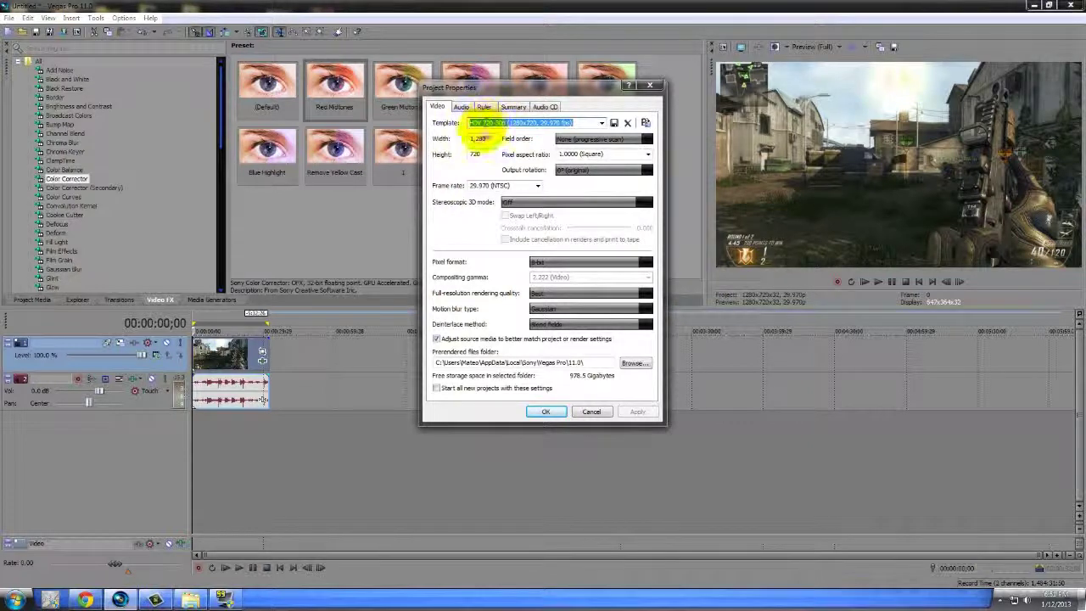
click(602, 123)
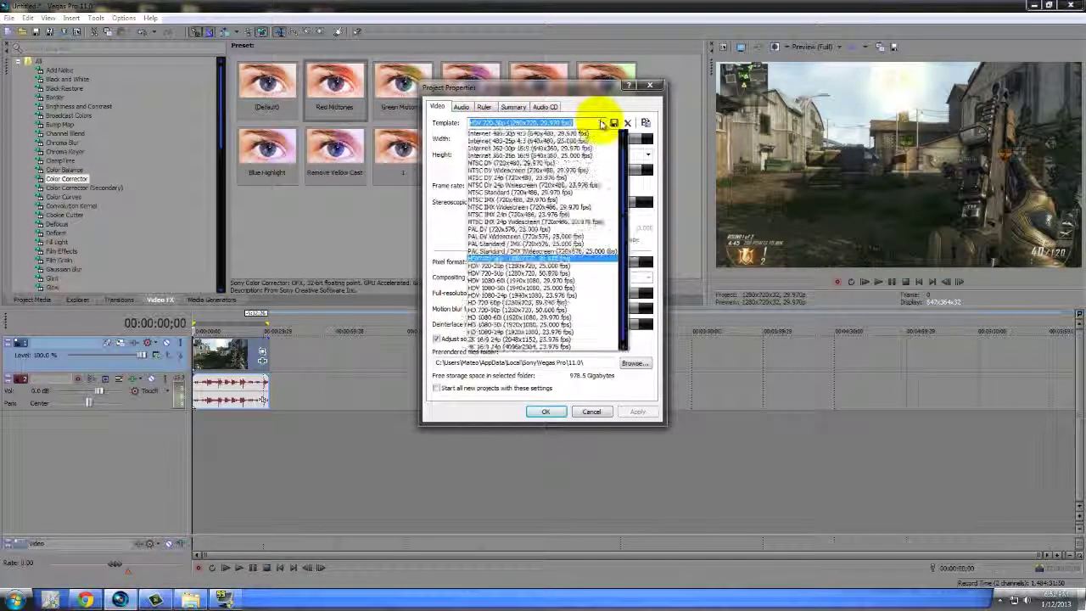
click(507, 258)
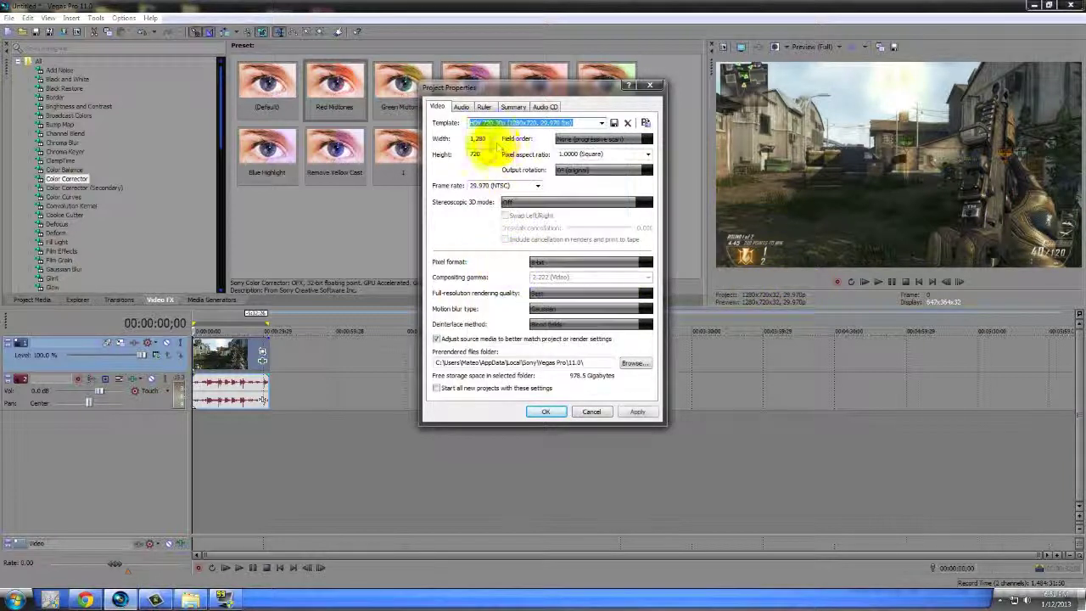
Step: Make all new projects start with these settings, set the full-resolution rendering quality to Preview and close the project properties
click(437, 389)
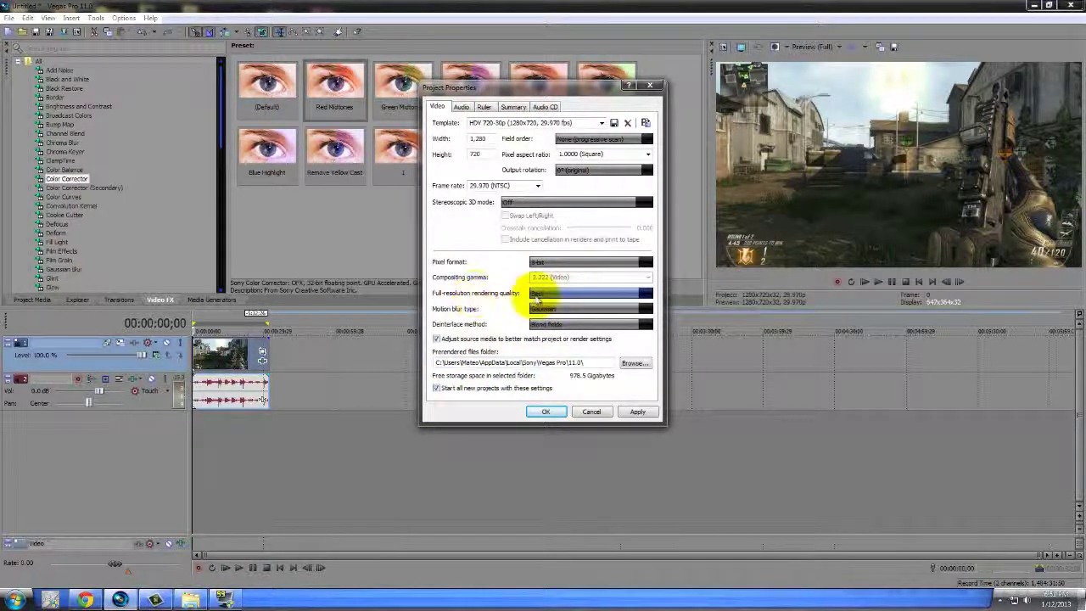
click(535, 297)
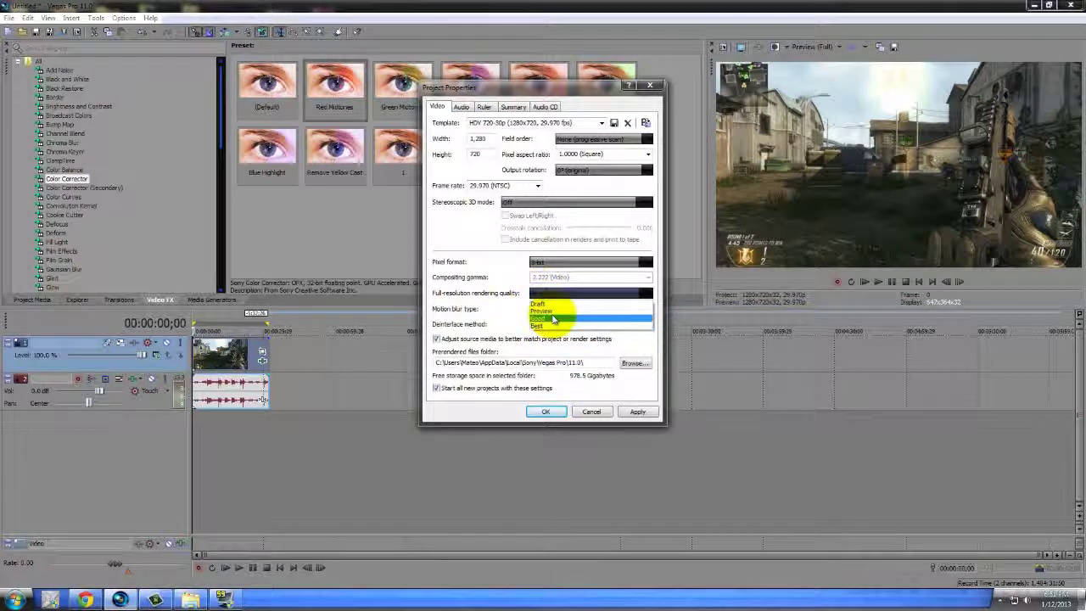
click(545, 315)
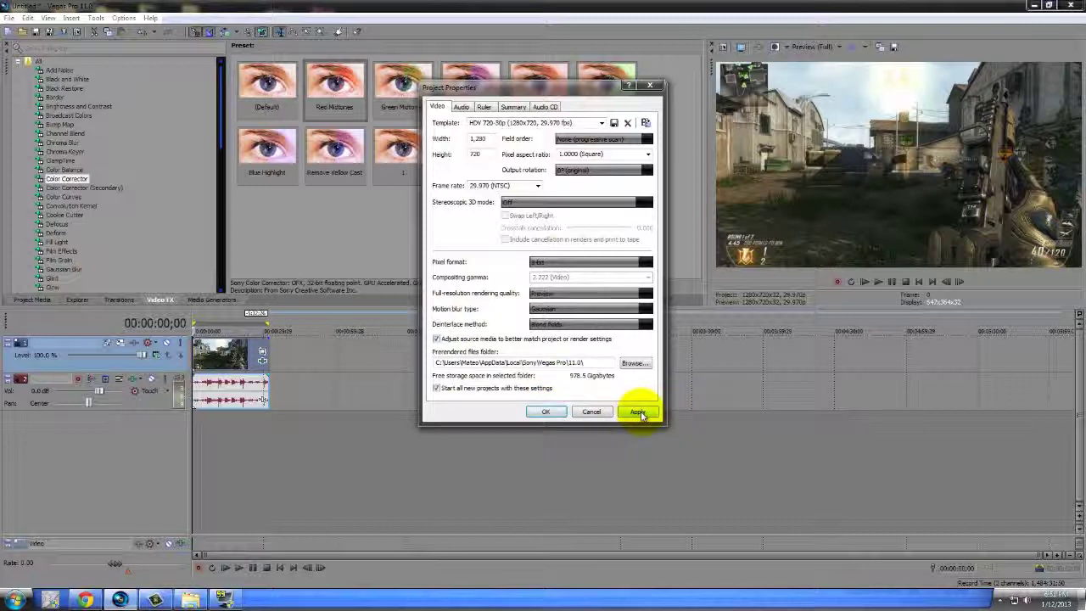
click(647, 86)
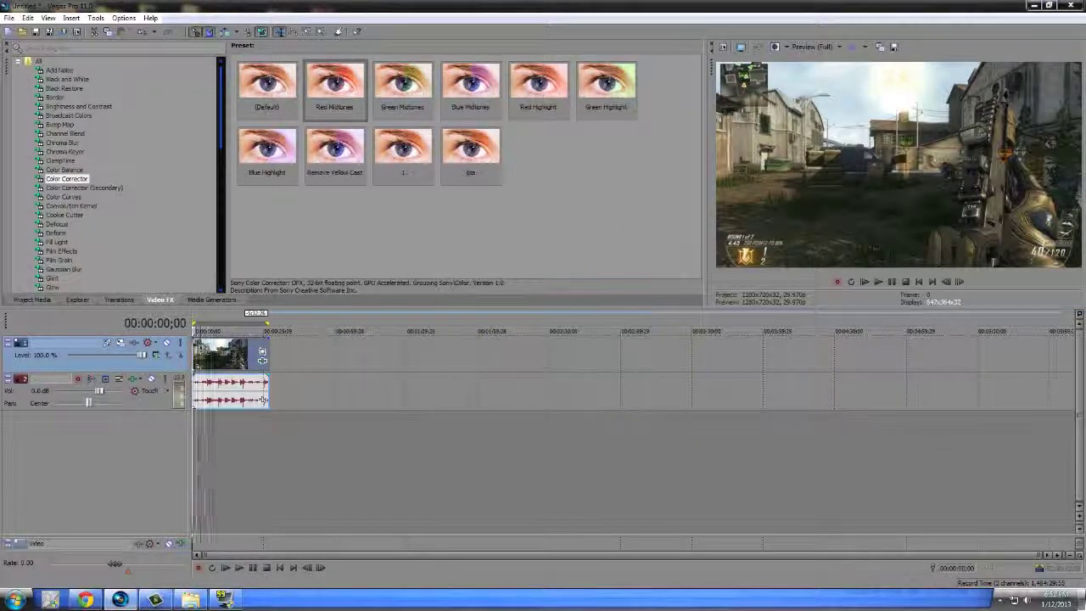